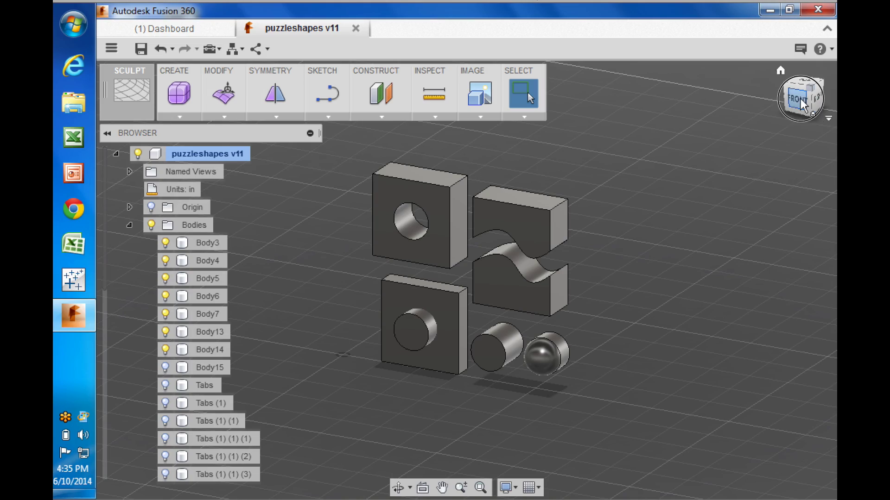
# Show the puzzle shapes from the FRONT view, then orbit them briefly
pyautogui.click(797, 99)
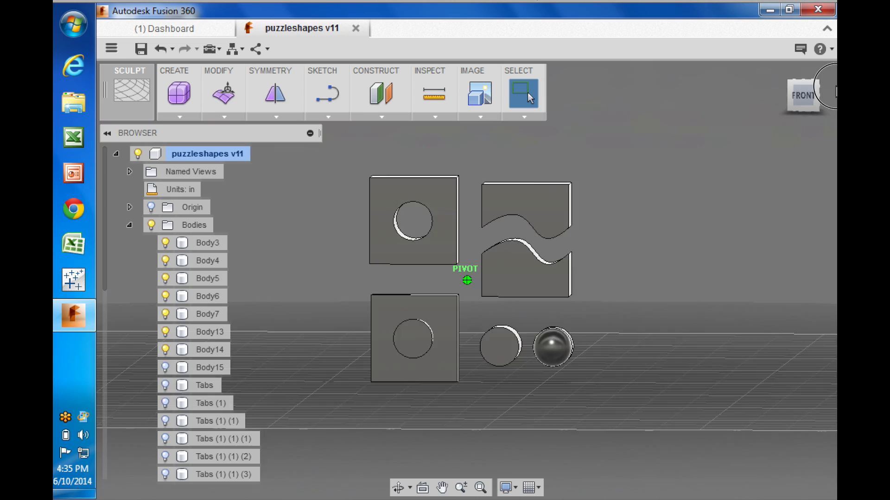
pyautogui.moveTo(836, 93)
pyautogui.keyDown('shift'); pyautogui.mouseDown(button='middle')
pyautogui.moveTo(737, 83)
pyautogui.moveTo(825, 93)
pyautogui.moveTo(646, 93)
pyautogui.moveTo(654, 93)
pyautogui.mouseUp(button='middle'); pyautogui.keyUp('shift')
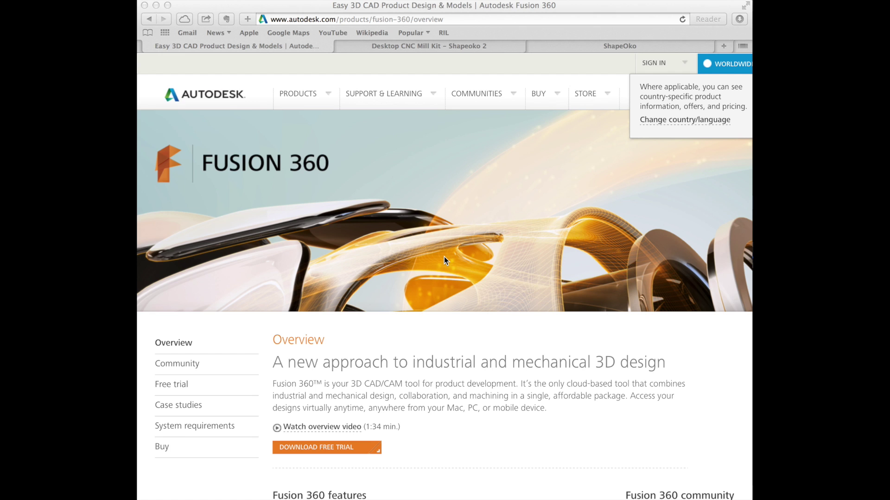
pyautogui.scroll(-1, 444, 261)
pyautogui.scroll(-1, 445, 261)
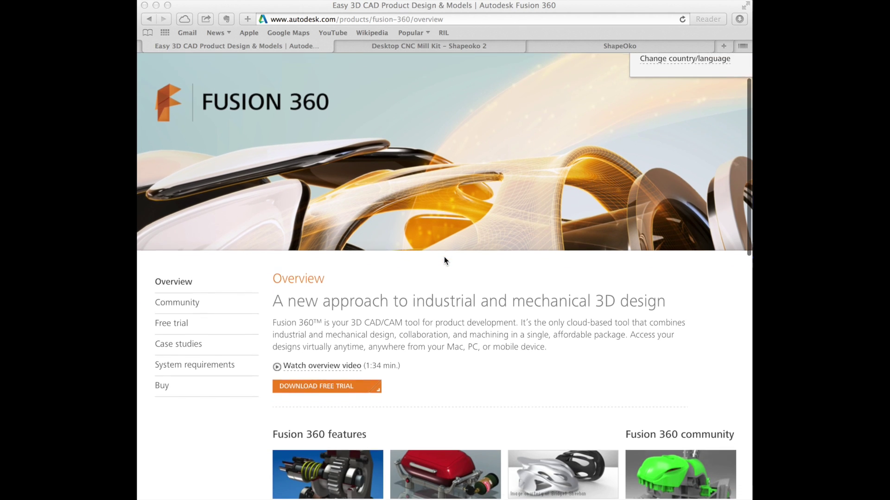
pyautogui.scroll(-1, 444, 260)
pyautogui.scroll(-3, 444, 260)
pyautogui.scroll(-1, 445, 261)
pyautogui.scroll(-1, 444, 260)
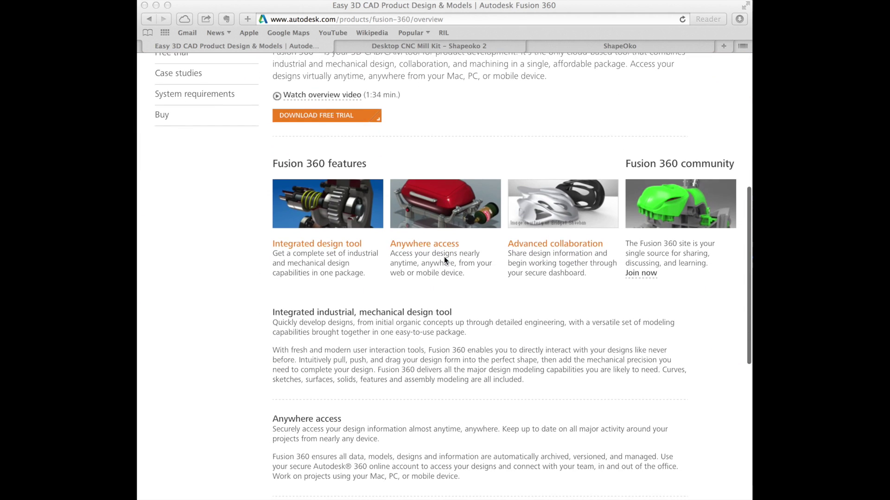
pyautogui.scroll(-1, 444, 260)
pyautogui.scroll(-2, 445, 259)
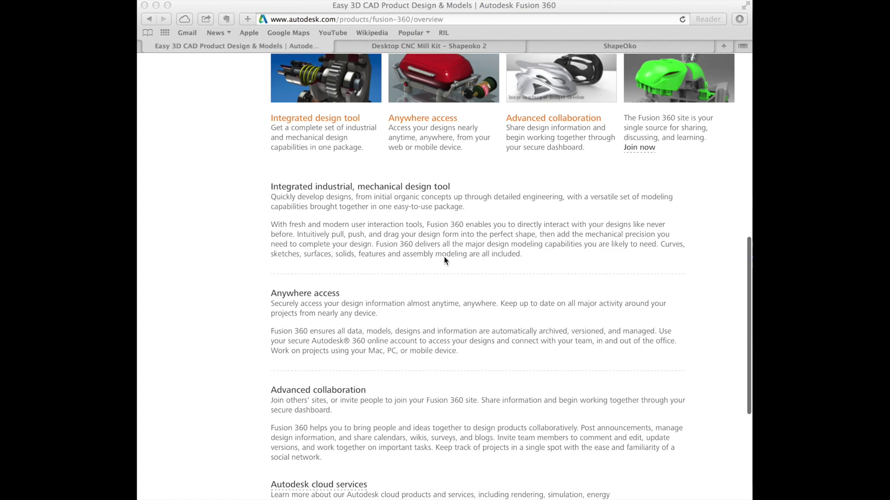
pyautogui.scroll(-2, 444, 259)
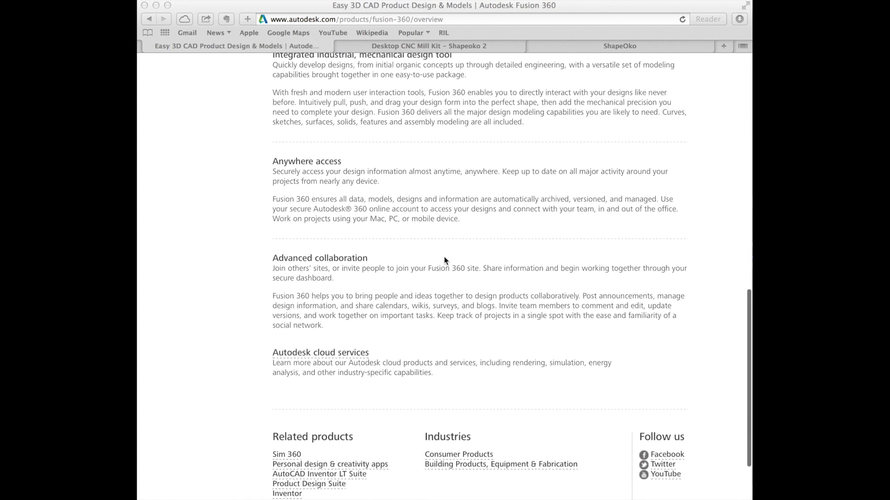
pyautogui.scroll(3, 444, 258)
pyautogui.scroll(1, 444, 258)
pyautogui.scroll(3, 444, 260)
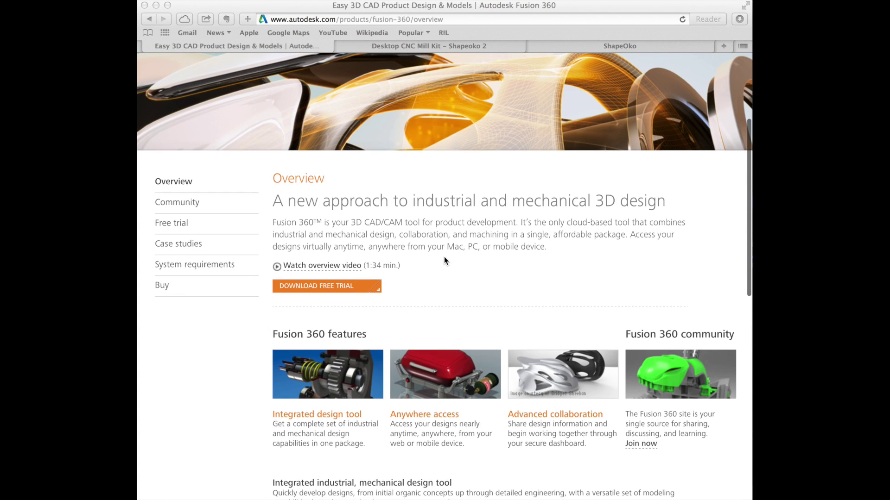
pyautogui.scroll(2, 445, 261)
pyautogui.scroll(2, 444, 260)
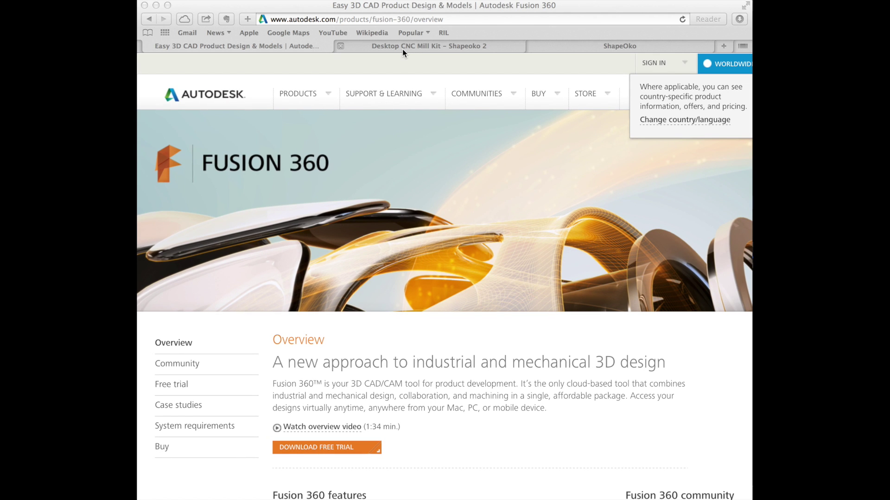
pyautogui.scroll(-1, 416, 178)
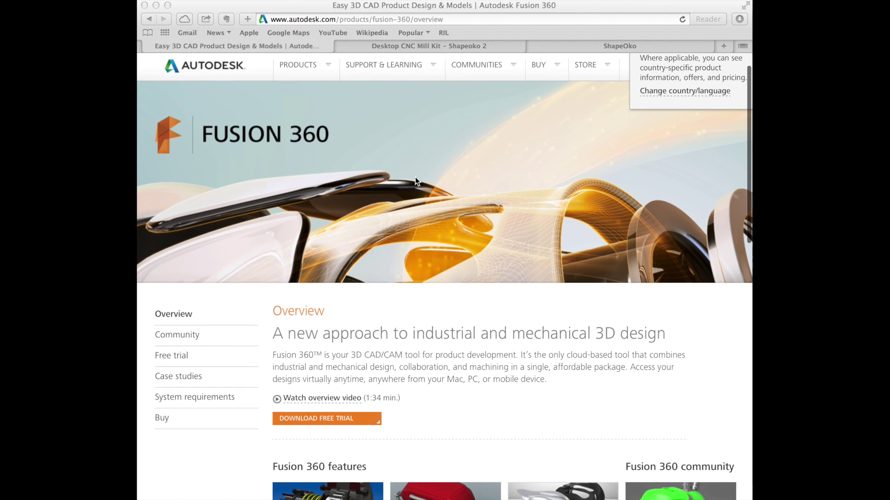
# Switch Safari to the 'Desktop CNC Mill Kit - Shapeoko 2' tab
pyautogui.click(393, 45)
pyautogui.scroll(-1, 430, 234)
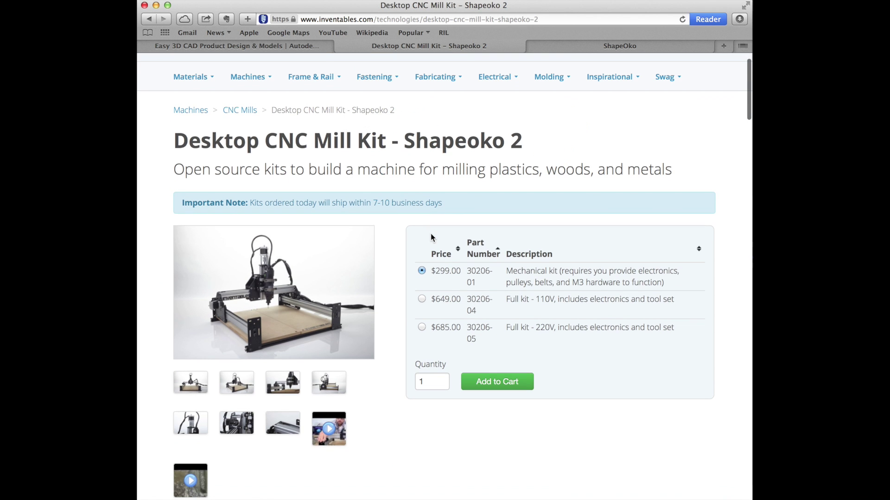
pyautogui.scroll(-5, 404, 309)
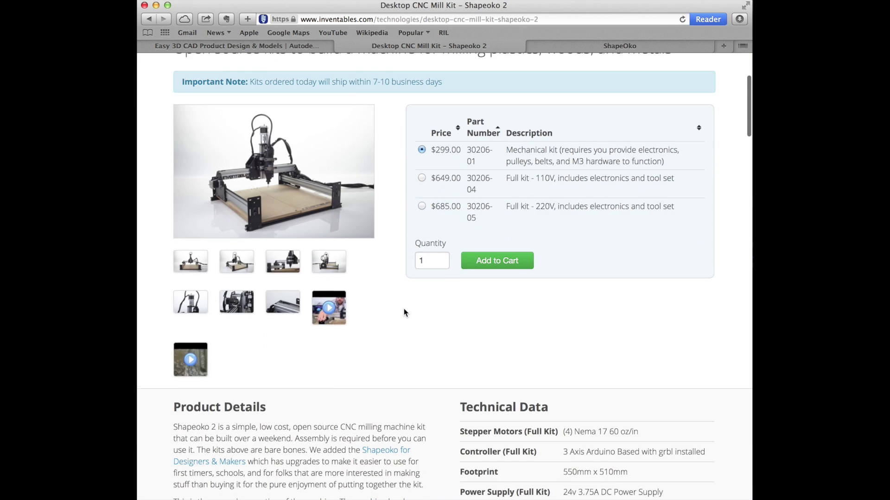
pyautogui.scroll(-2, 404, 313)
pyautogui.scroll(4, 404, 314)
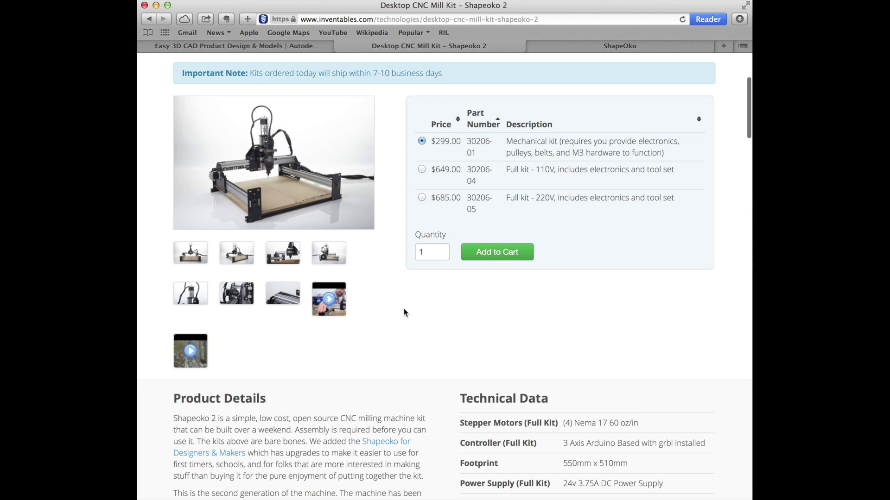
pyautogui.scroll(3, 404, 312)
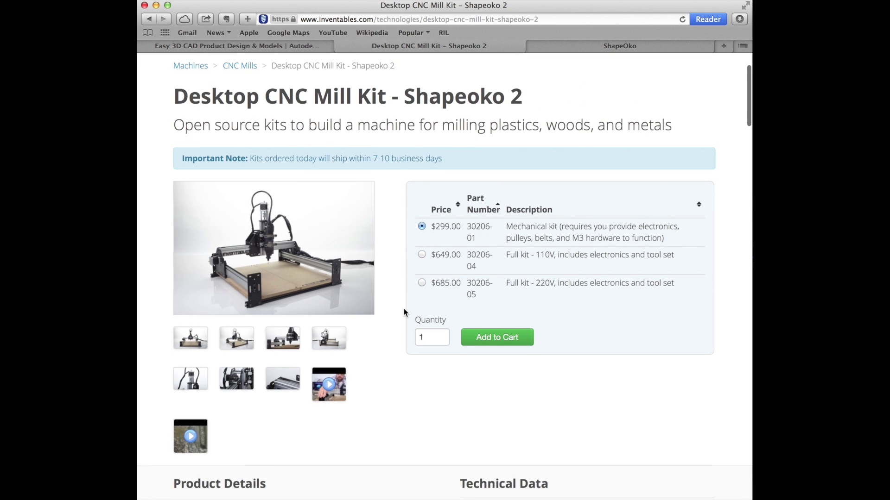
pyautogui.scroll(-2, 404, 312)
pyautogui.scroll(-2, 403, 312)
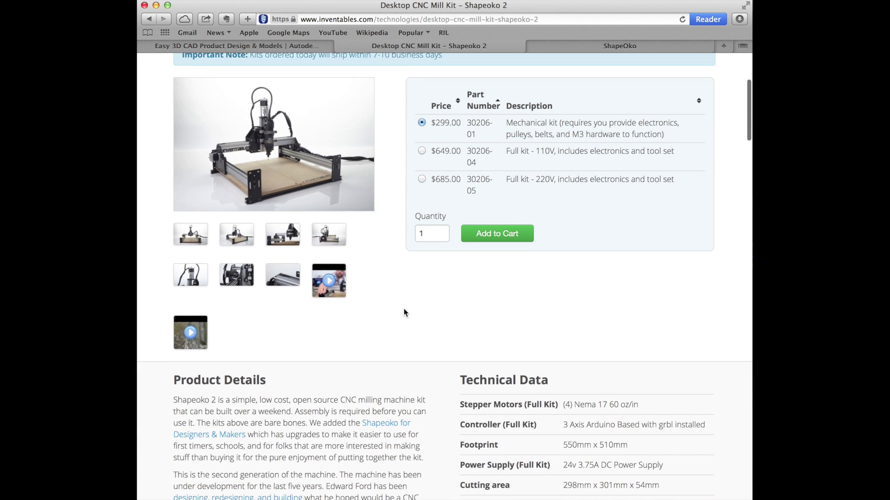
pyautogui.scroll(-1, 404, 312)
pyautogui.scroll(-2, 404, 313)
pyautogui.scroll(1, 404, 312)
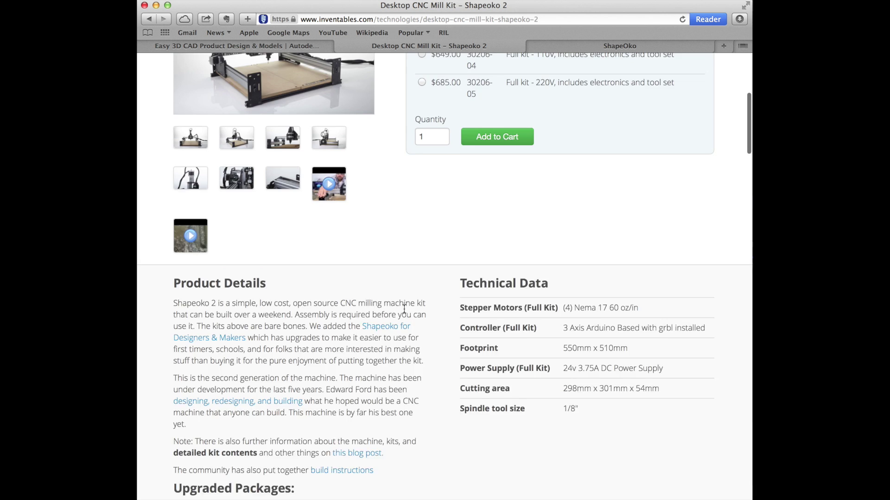
pyautogui.scroll(2, 405, 312)
pyautogui.scroll(2, 404, 313)
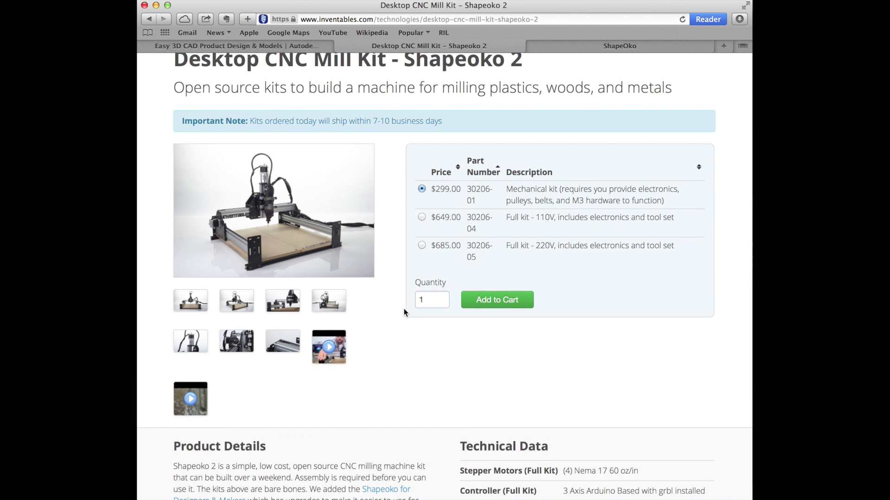
# Go to the ShapeOko wiki tab, then cycle back to the Fusion 360 overview tab
pyautogui.hotkey('ctrl', 'Tab')
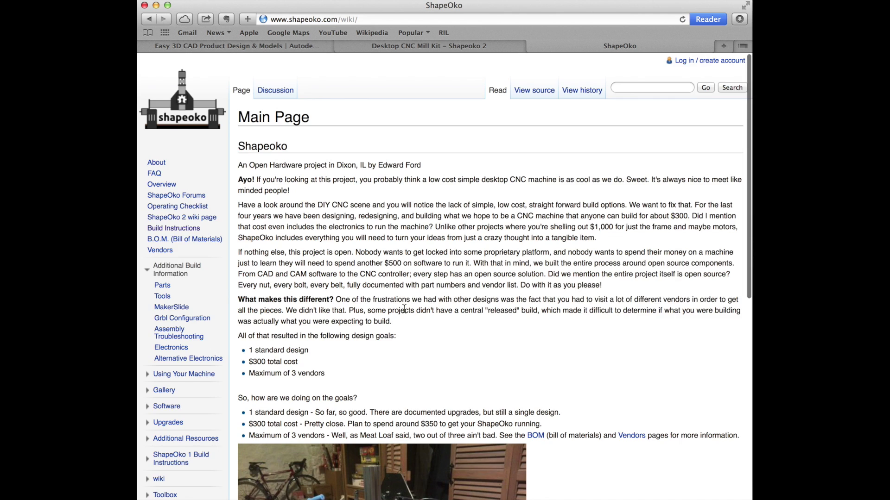
pyautogui.scroll(-1, 404, 309)
pyautogui.scroll(-4, 404, 309)
pyautogui.scroll(-1, 404, 309)
pyautogui.scroll(-2, 405, 314)
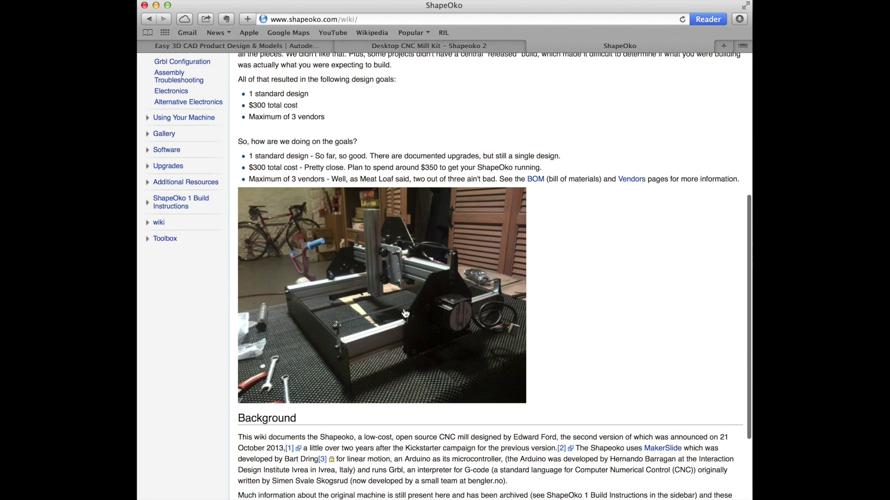
pyautogui.scroll(-1, 405, 314)
pyautogui.scroll(-2, 404, 313)
pyautogui.scroll(-1, 404, 313)
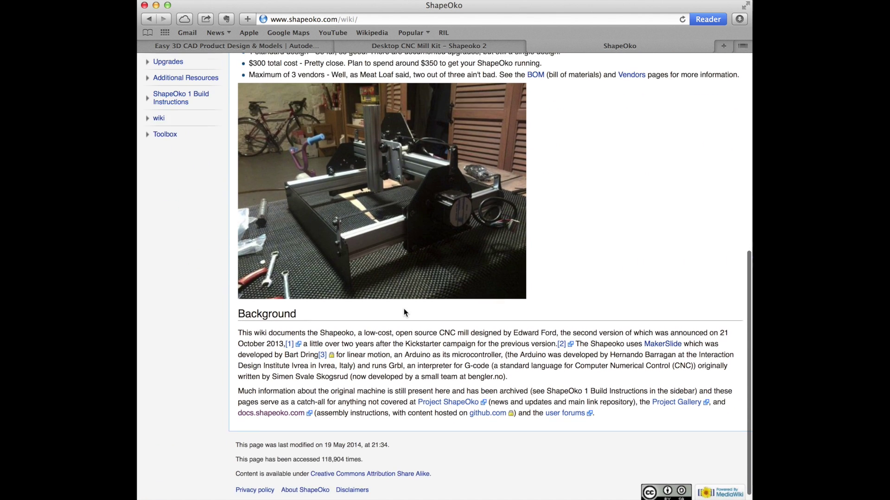
pyautogui.scroll(-1, 404, 312)
pyautogui.scroll(1, 403, 313)
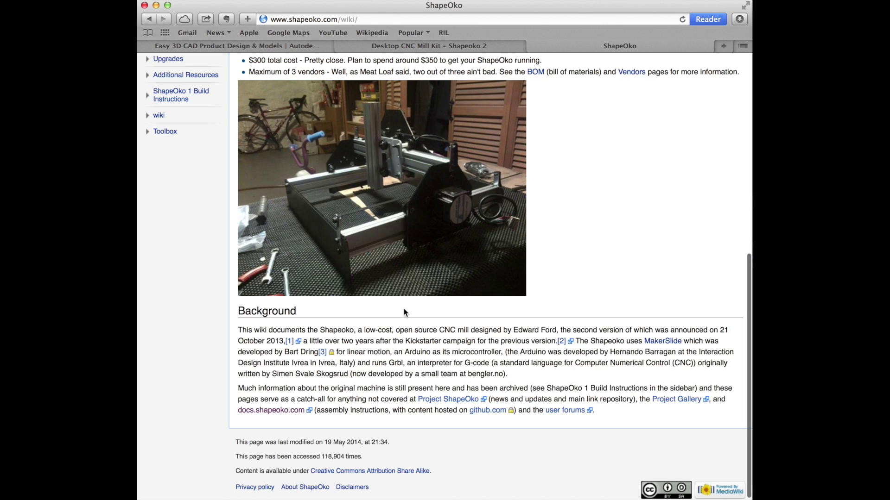
pyautogui.scroll(3, 404, 313)
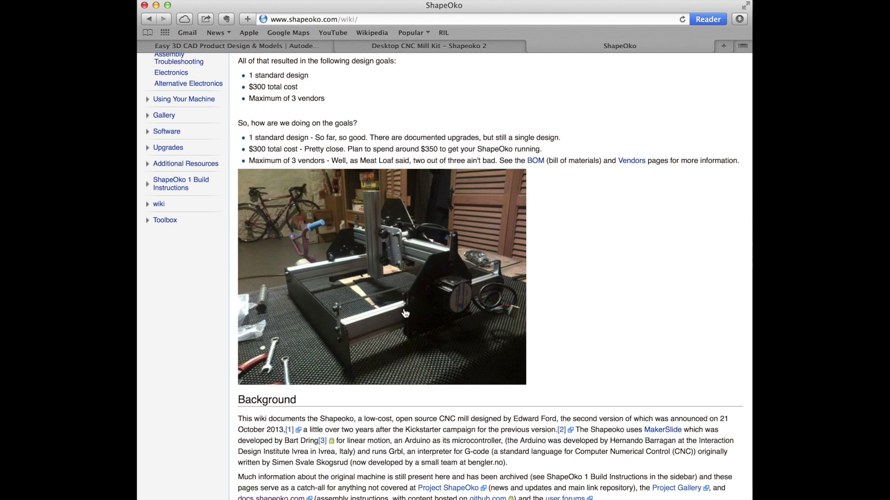
pyautogui.hotkey('ctrl', 'shift', 'Tab')
pyautogui.hotkey('ctrl', 'shift', 'Tab')
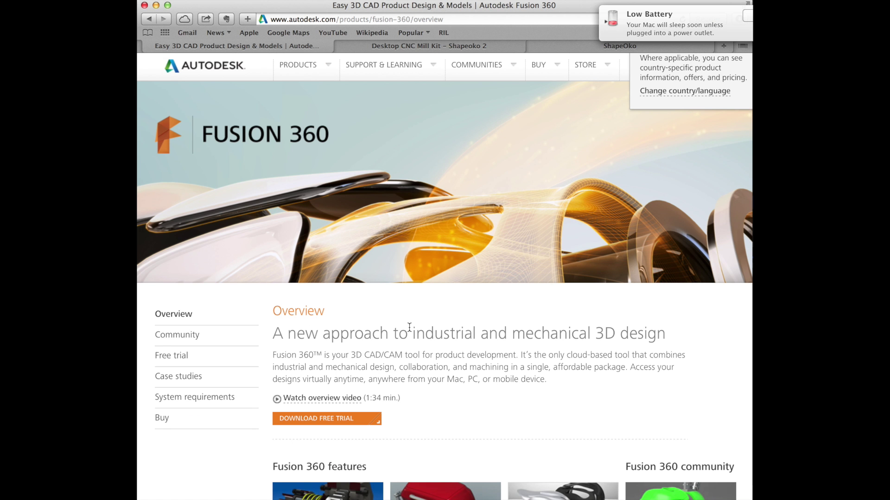
pyautogui.scroll(-3, 409, 327)
pyautogui.scroll(-1, 408, 327)
pyautogui.scroll(-2, 409, 327)
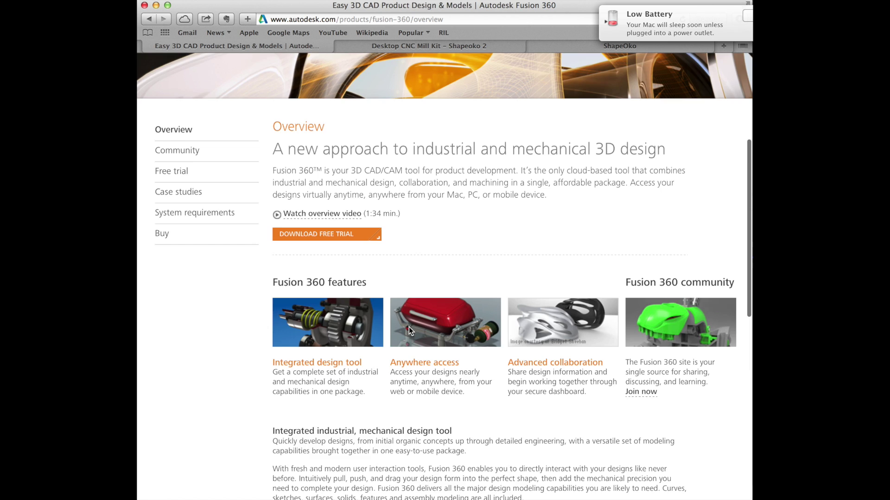
pyautogui.scroll(-3, 409, 327)
pyautogui.scroll(-1, 409, 327)
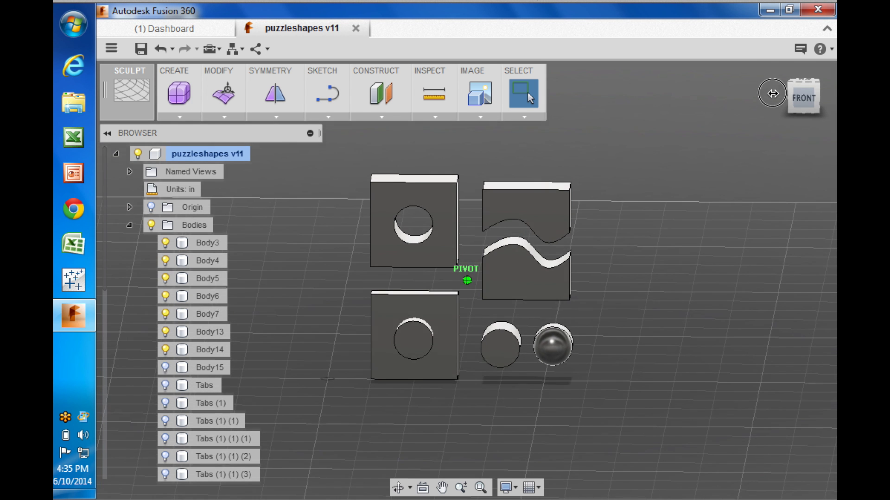
# Make the Tabs, Tabs (1), Tabs (1) (1) and Tabs (1) (1) (2) bodies visible
pyautogui.moveTo(772, 94)
pyautogui.keyDown('shift'); pyautogui.mouseDown(button='middle')
pyautogui.moveTo(762, 66)
pyautogui.moveTo(705, 132)
pyautogui.mouseUp(button='middle'); pyautogui.keyUp('shift')
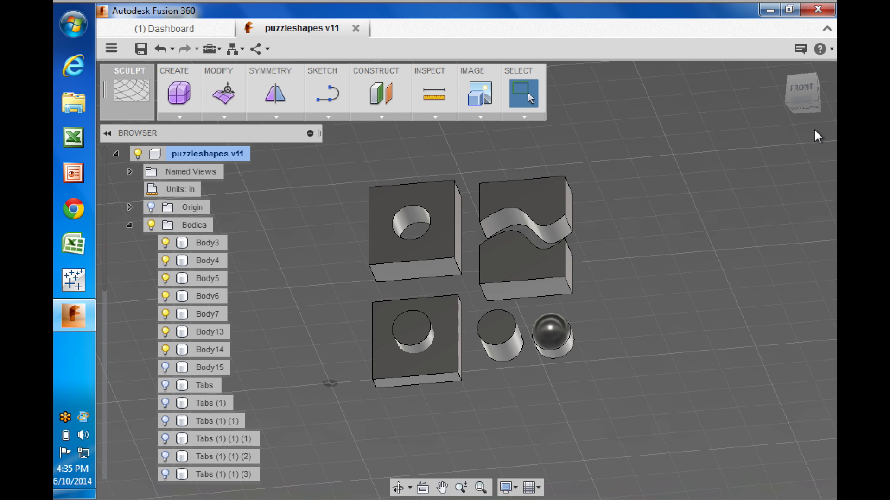
pyautogui.moveTo(803, 94)
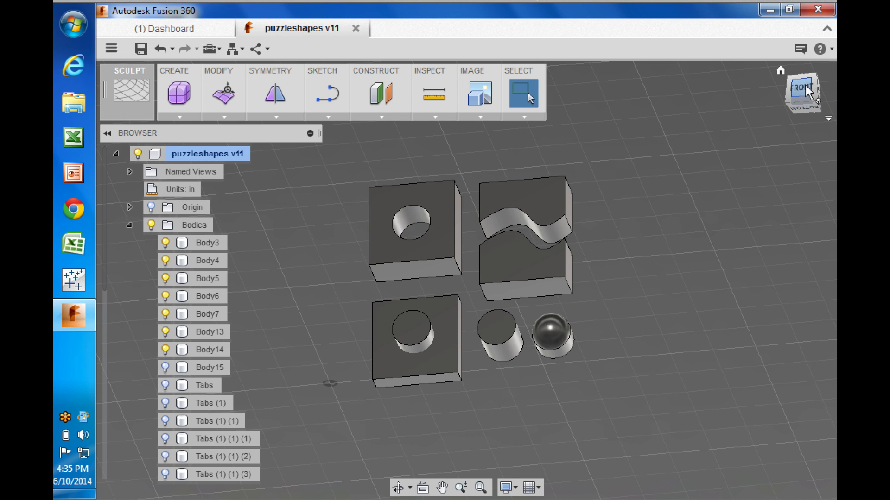
pyautogui.click(806, 91)
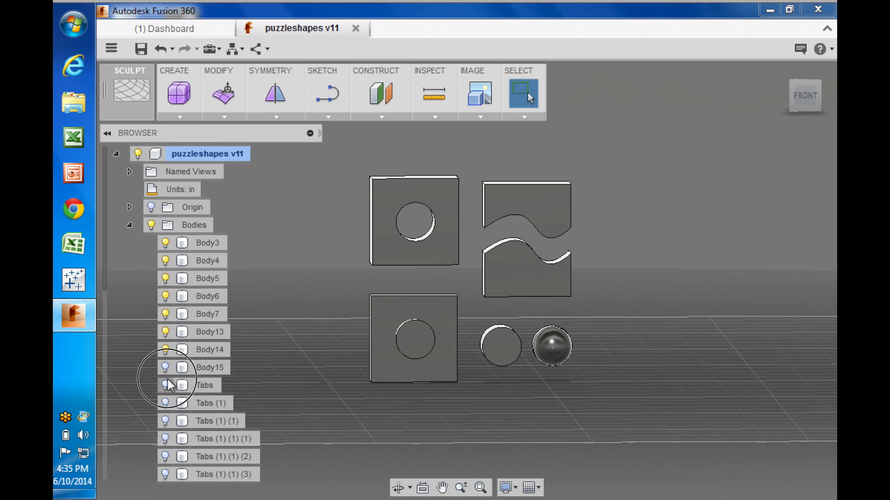
pyautogui.click(165, 385)
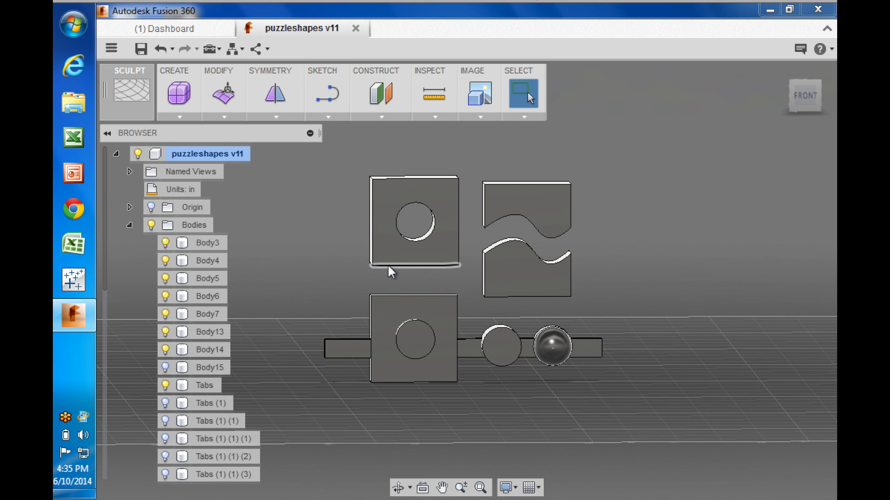
pyautogui.click(165, 403)
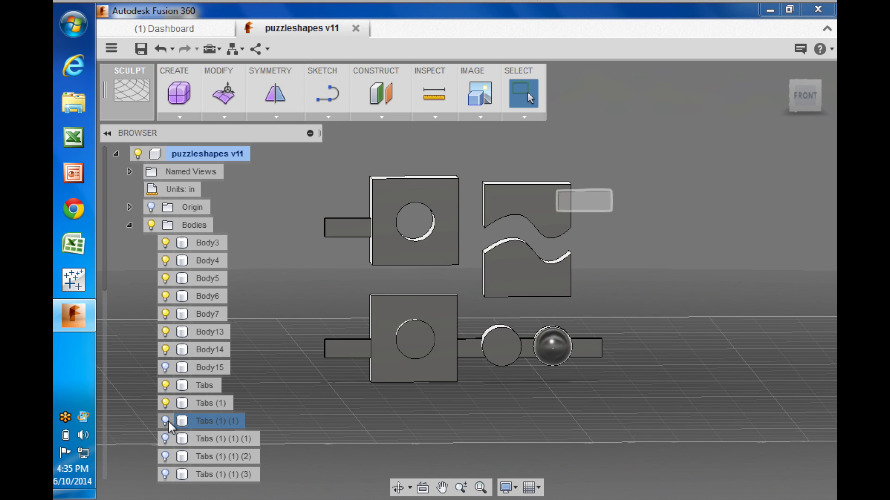
pyautogui.click(166, 421)
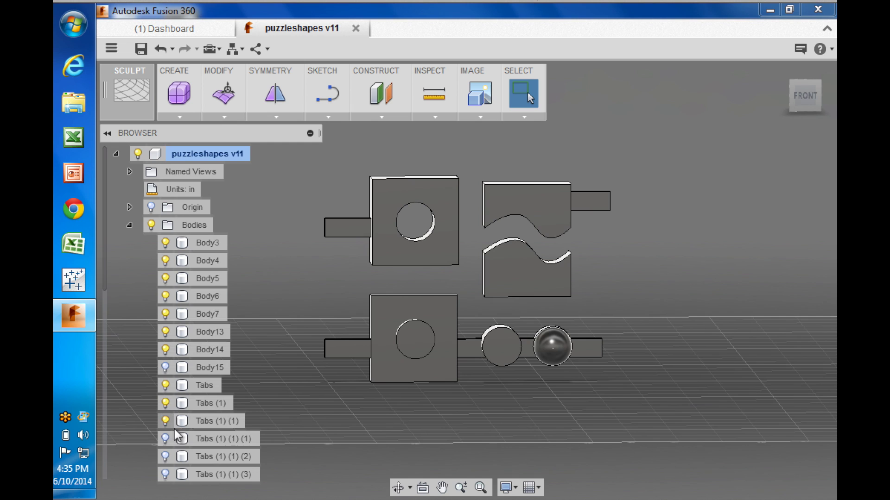
pyautogui.click(166, 457)
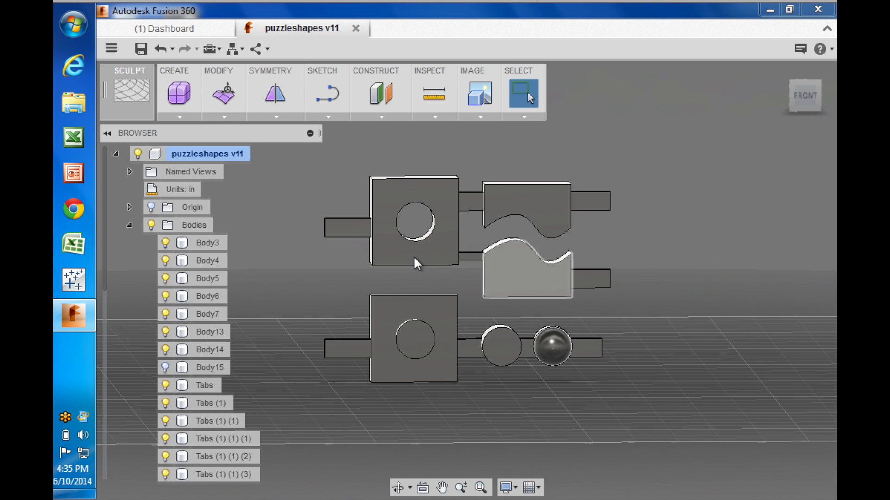
pyautogui.moveTo(805, 95)
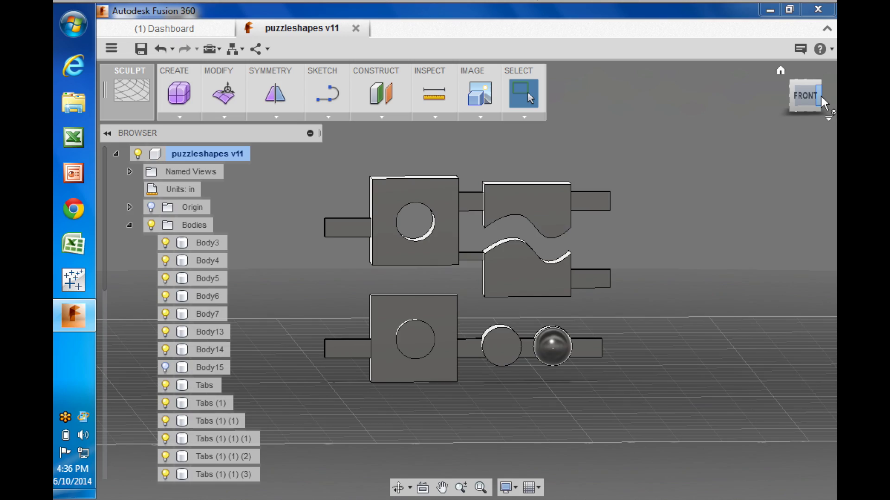
pyautogui.moveTo(819, 103); pyautogui.dragTo(774, 95)
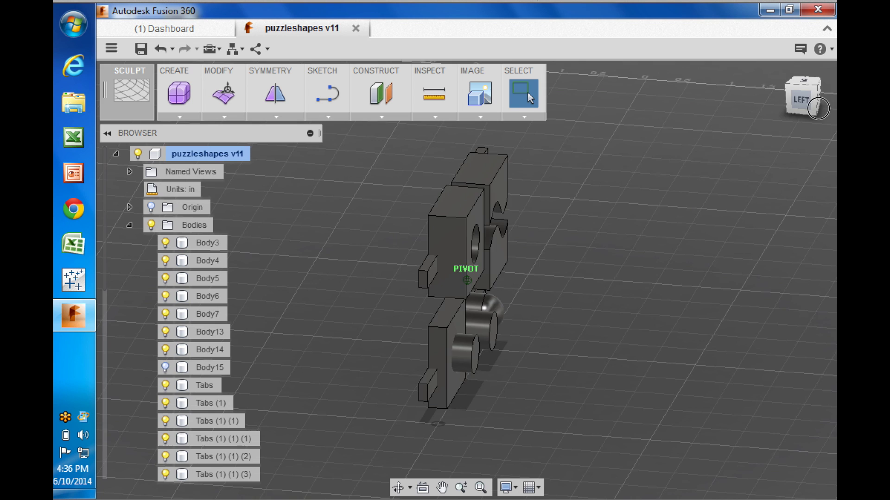
# From the front view, turn on Body15 and orbit to inspect the frame
pyautogui.click(811, 98)
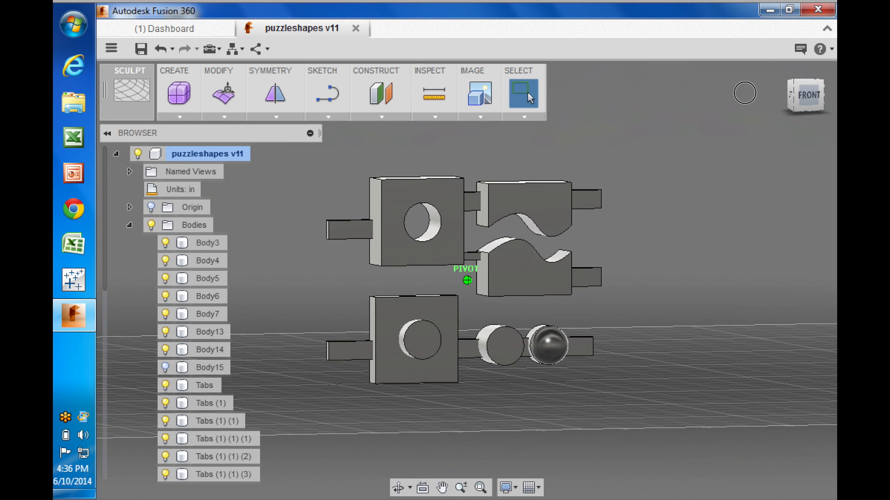
pyautogui.click(164, 368)
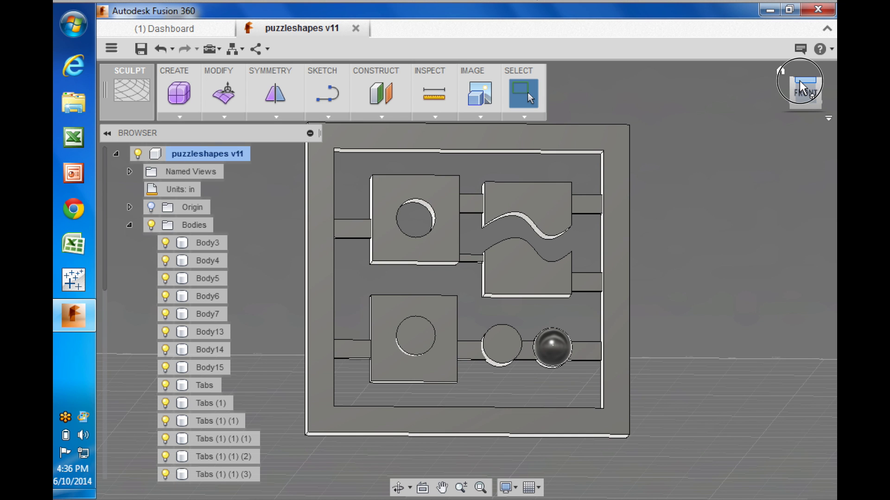
pyautogui.moveTo(804, 87); pyautogui.dragTo(834, 110)
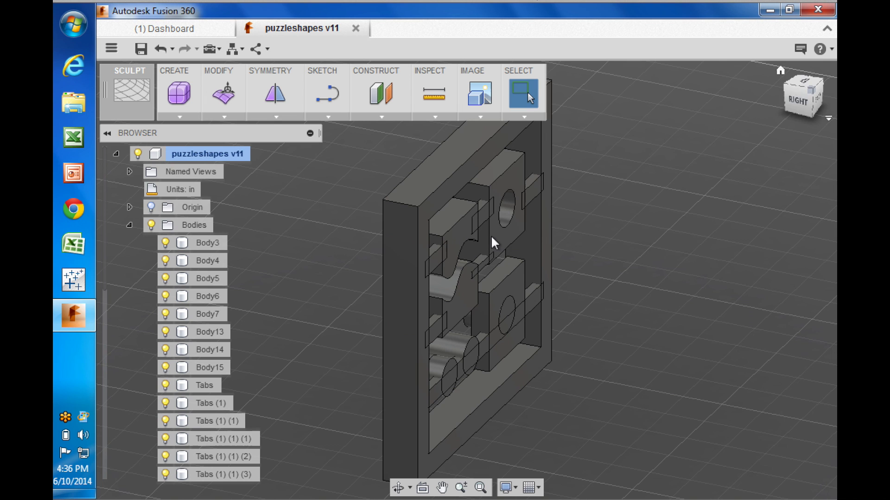
pyautogui.keyDown('shift'); pyautogui.moveTo(816, 103); pyautogui.dragTo(524, 98, button='middle'); pyautogui.keyUp('shift')
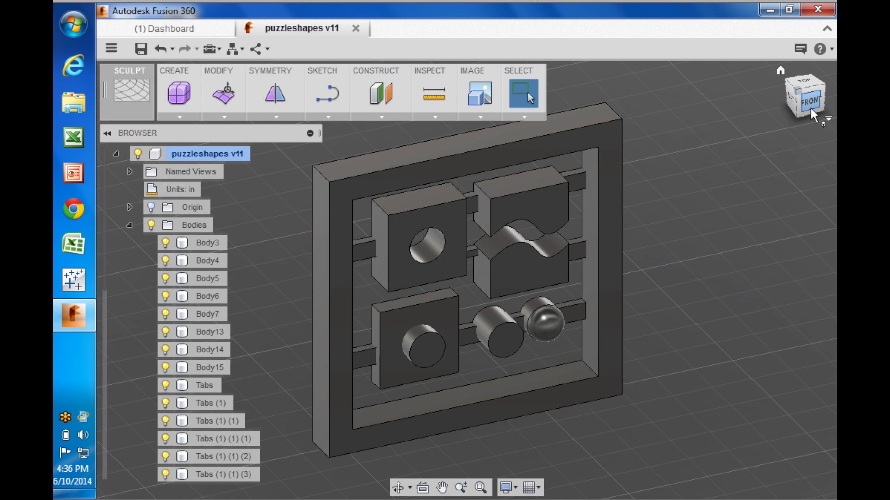
# Create 'puzzleshapes Toolpath demo v1' from the design, accepting the proposed name
pyautogui.click(211, 50)
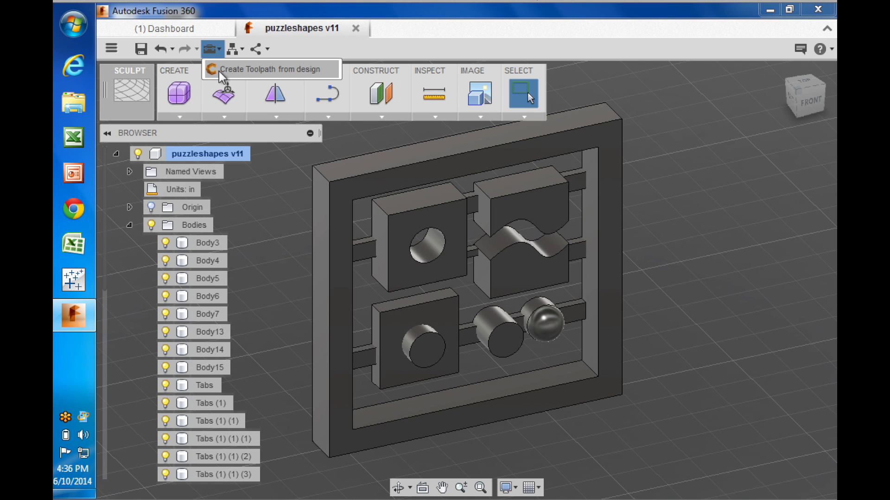
pyautogui.click(264, 69)
pyautogui.write('puzzleshapes Toolpath demo')
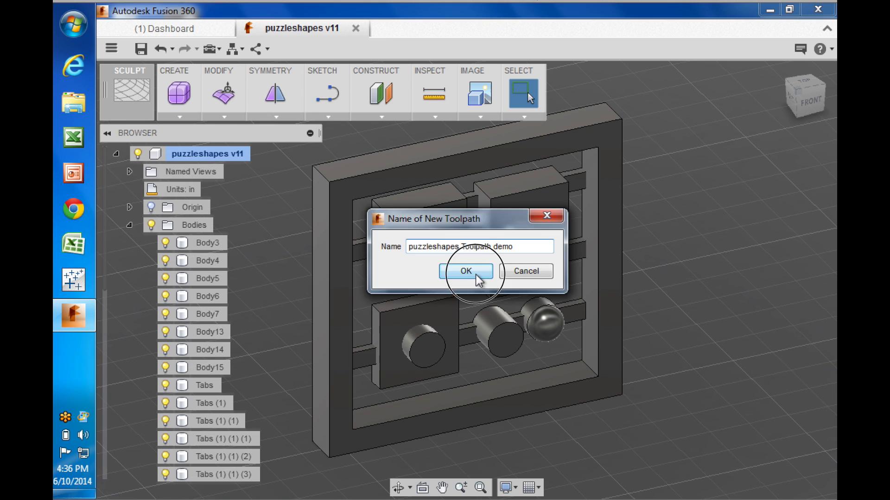
pyautogui.click(477, 273)
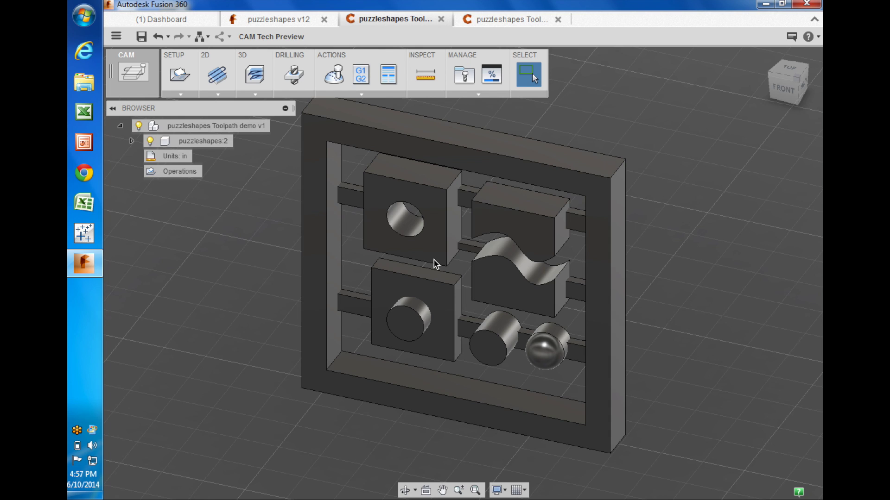
pyautogui.moveTo(175, 156)
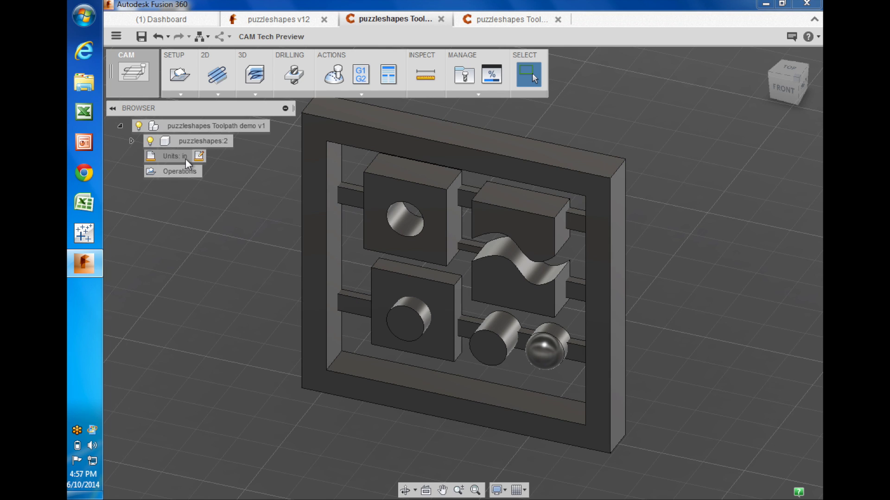
pyautogui.doubleClick(175, 163)
pyautogui.click(778, 202)
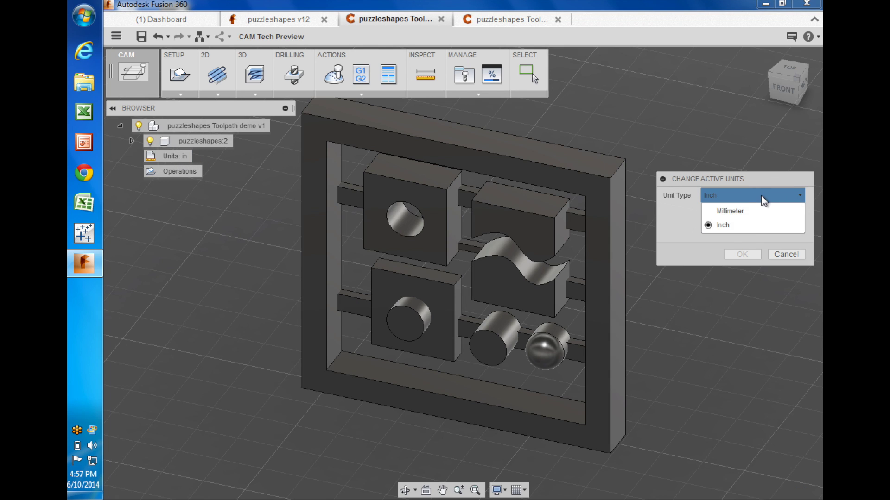
pyautogui.click(748, 225)
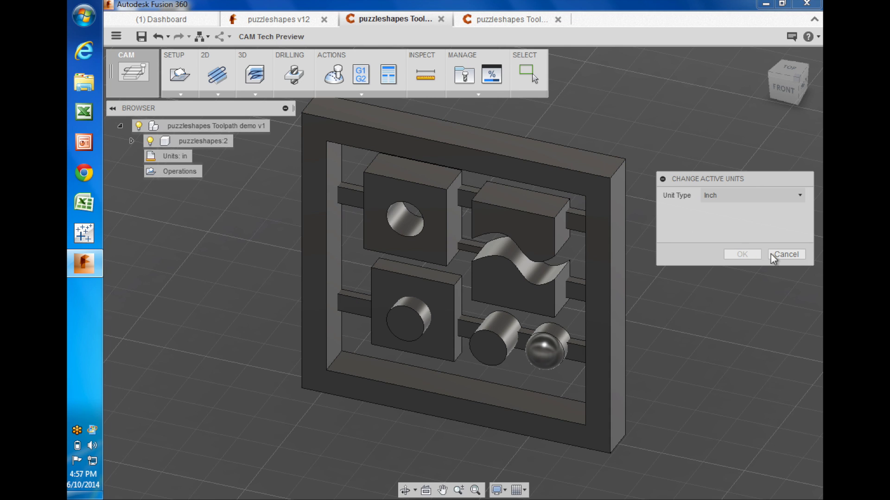
pyautogui.click(787, 254)
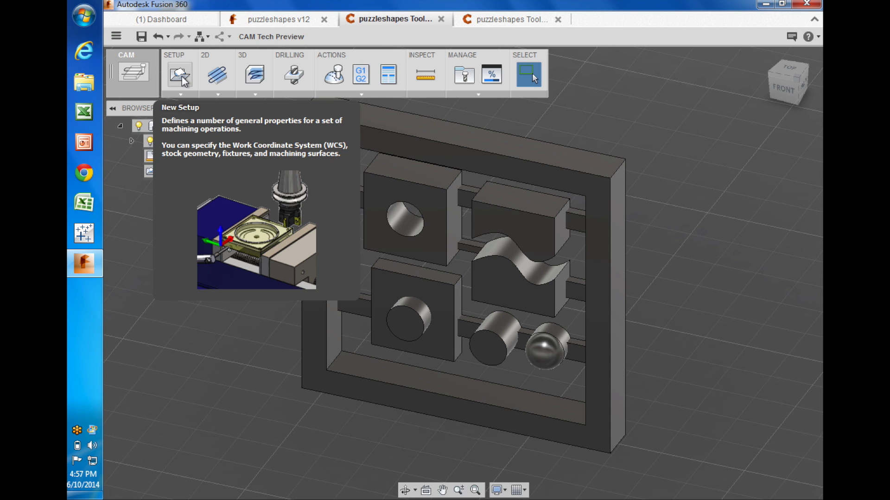
# Add Setup3 as a new setup and orbit to check its stock box
pyautogui.click(182, 79)
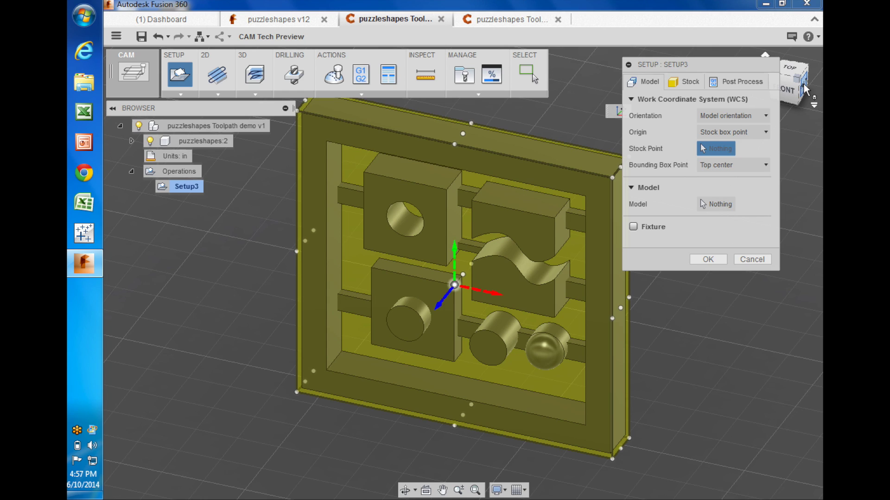
pyautogui.moveTo(809, 81)
pyautogui.mouseDown()
pyautogui.moveTo(758, 101)
pyautogui.moveTo(734, 99)
pyautogui.moveTo(817, 69)
pyautogui.moveTo(762, 85)
pyautogui.mouseUp()
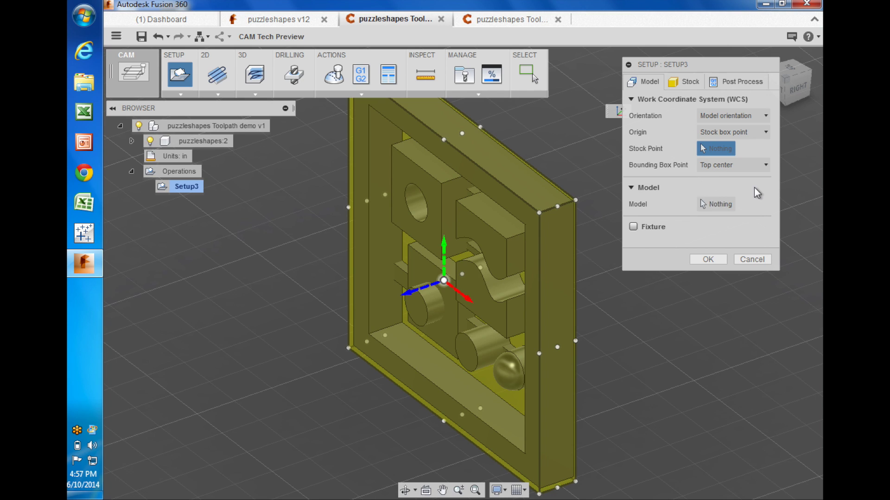
# Set Setup3's stock side offset to 0 and top offset to 0.05 in, and confirm
pyautogui.click(688, 81)
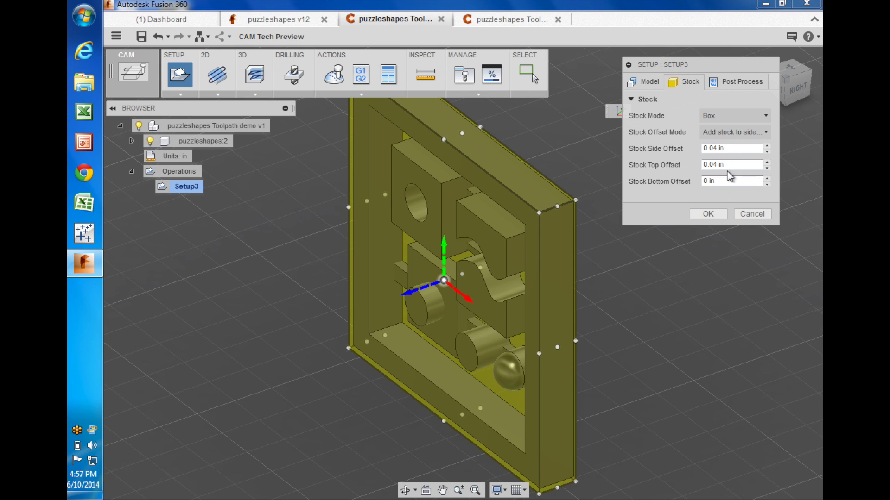
pyautogui.click(731, 148)
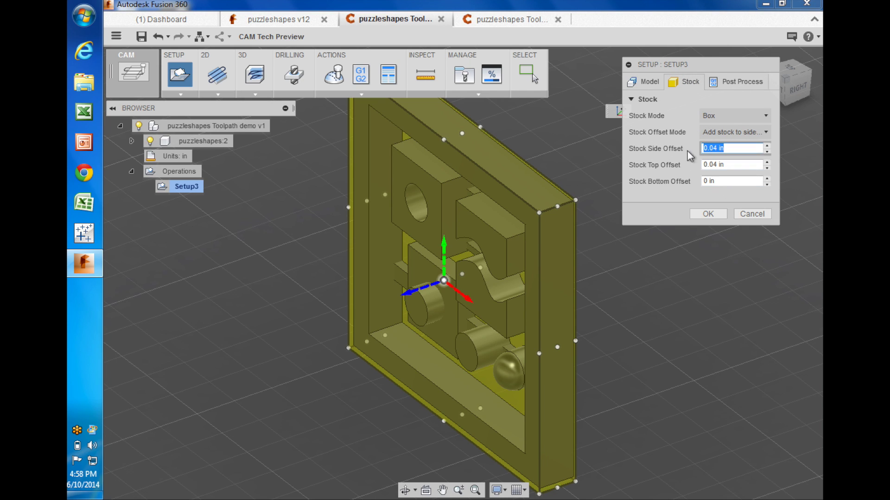
pyautogui.write('0')
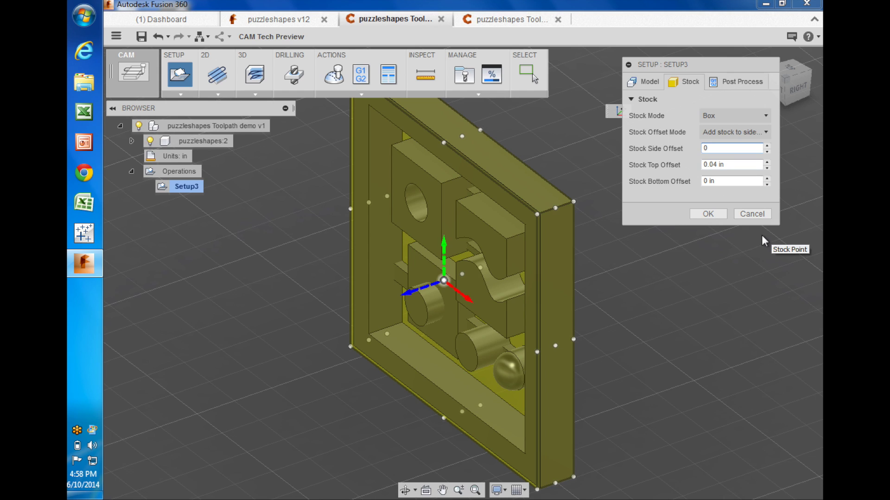
pyautogui.click(710, 149)
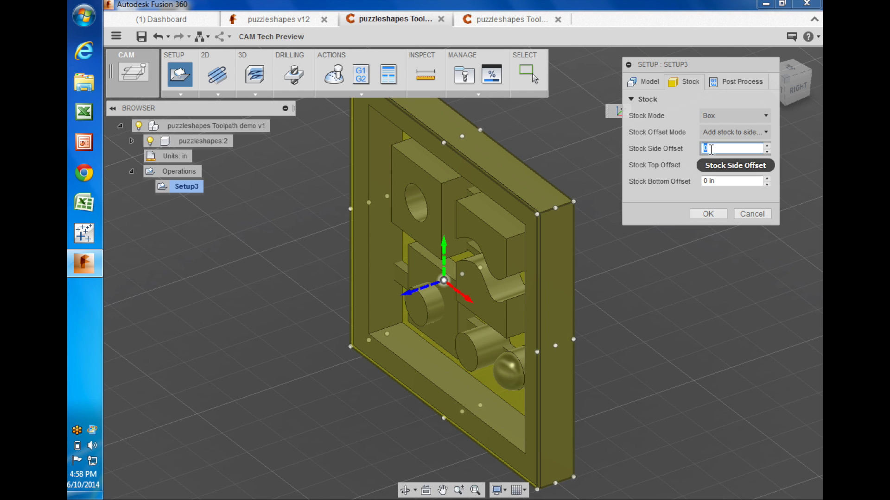
pyautogui.click(717, 166)
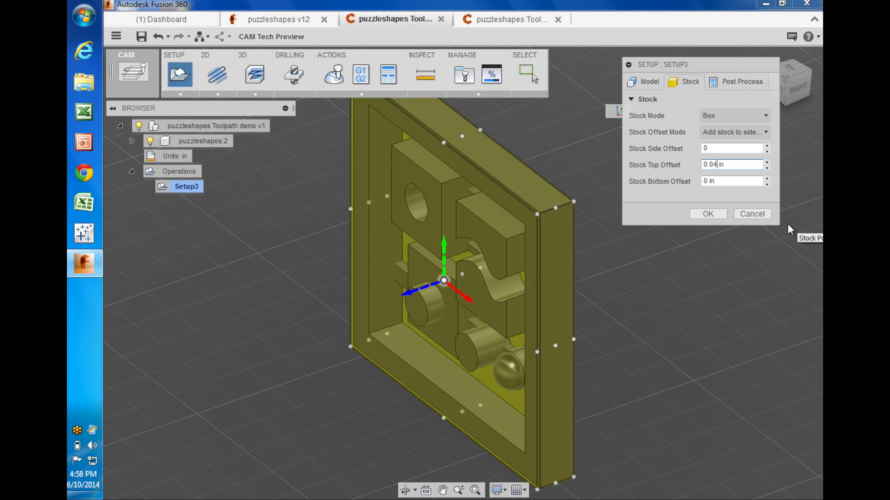
pyautogui.press('BackSpace')
pyautogui.write('5')
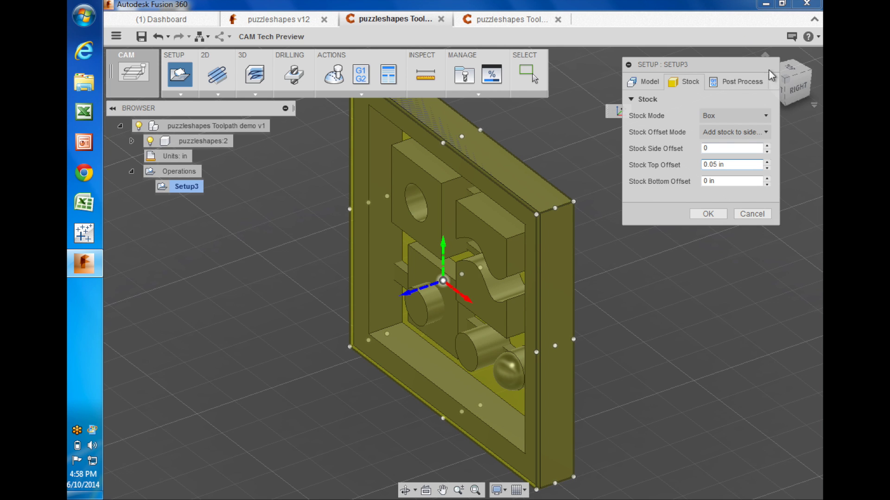
pyautogui.click(797, 90)
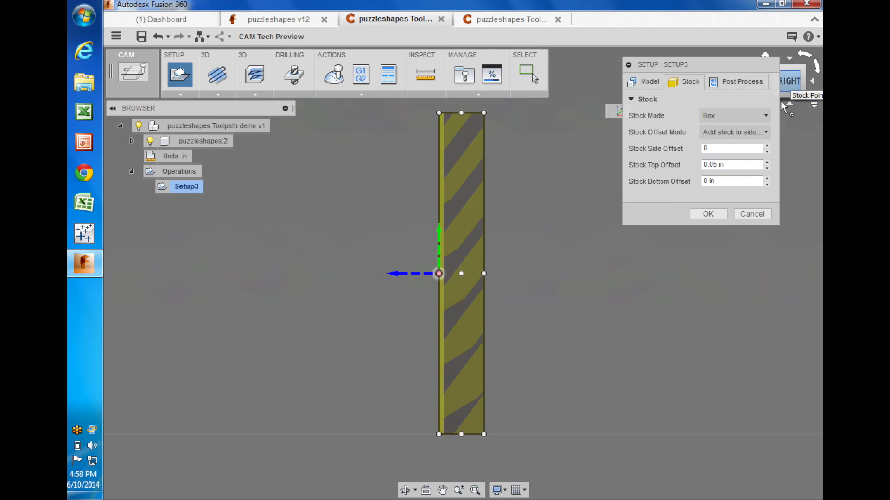
pyautogui.click(711, 210)
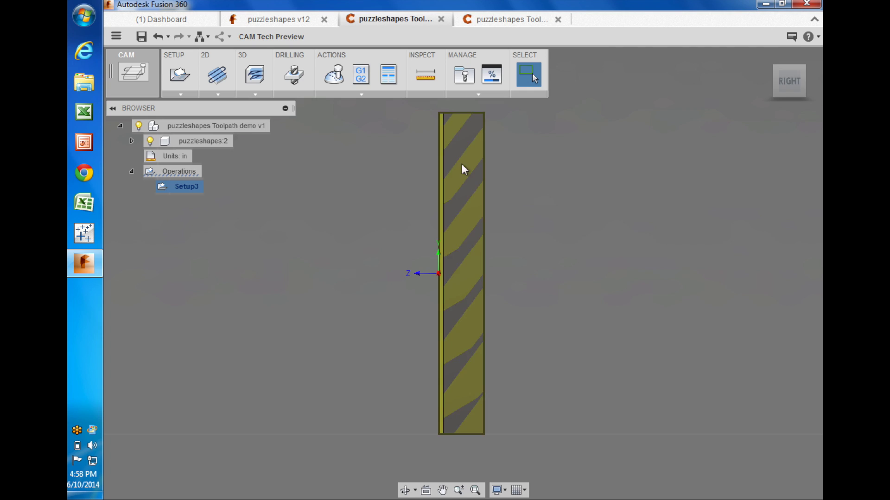
# Orbit to an angled 3D view and show the 3D strategies dropdown
pyautogui.moveTo(789, 81)
pyautogui.moveTo(771, 84)
pyautogui.mouseDown()
pyautogui.moveTo(807, 96)
pyautogui.moveTo(640, 107)
pyautogui.moveTo(536, 84)
pyautogui.moveTo(545, 90)
pyautogui.moveTo(348, 185)
pyautogui.mouseUp()
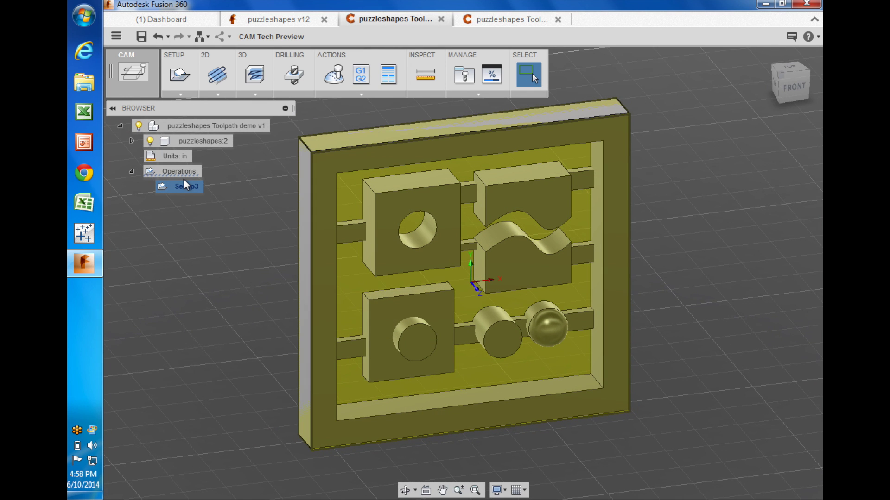
pyautogui.click(255, 94)
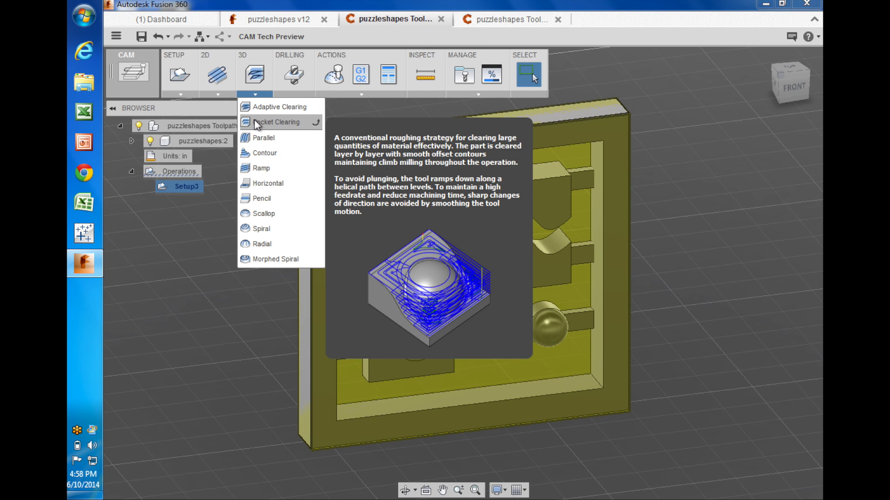
# Start a 3D Pocket Clearing operation and bring up its tool selection
pyautogui.click(251, 124)
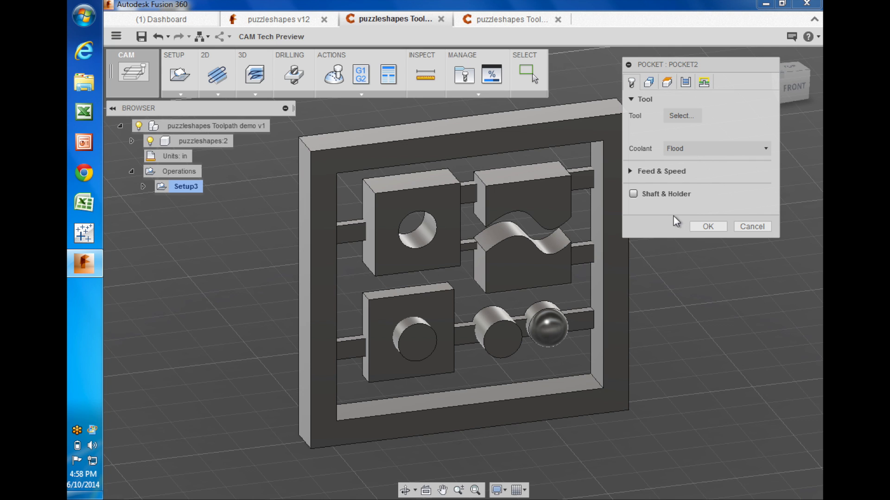
pyautogui.moveTo(664, 69); pyautogui.dragTo(682, 82)
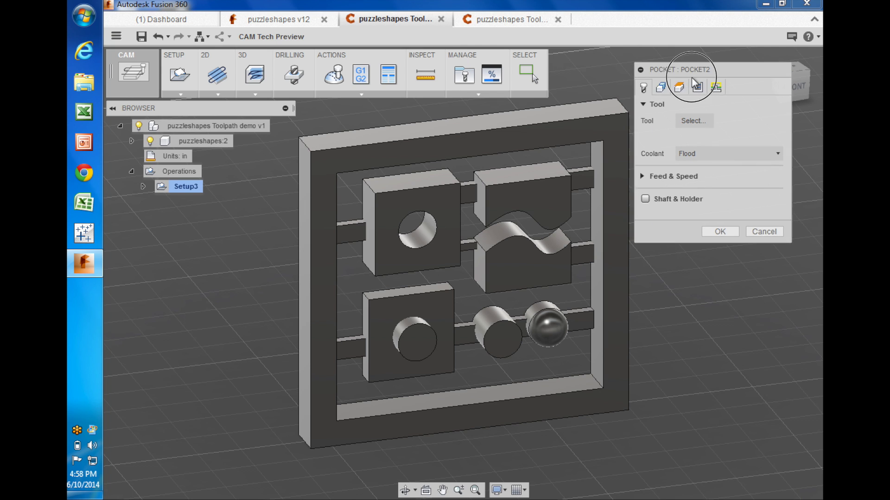
pyautogui.click(698, 128)
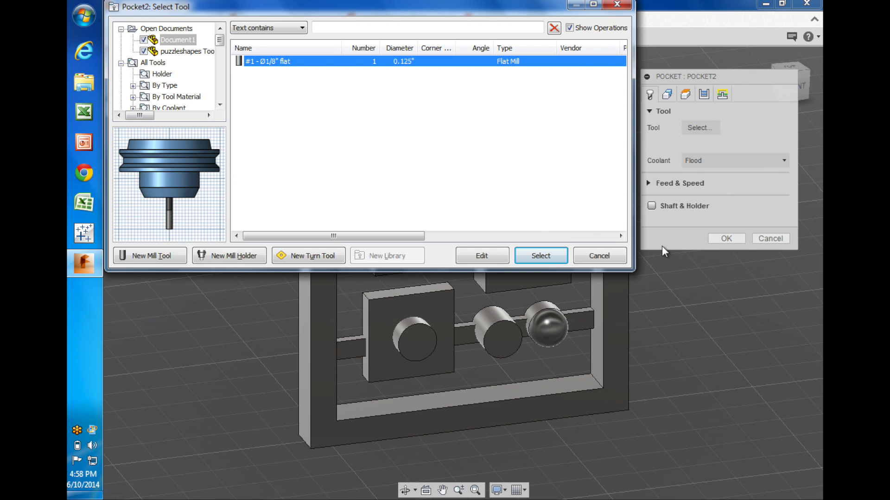
# Create a 0.125 in flat mill as tool #2 and assign it to Pocket2
pyautogui.click(172, 258)
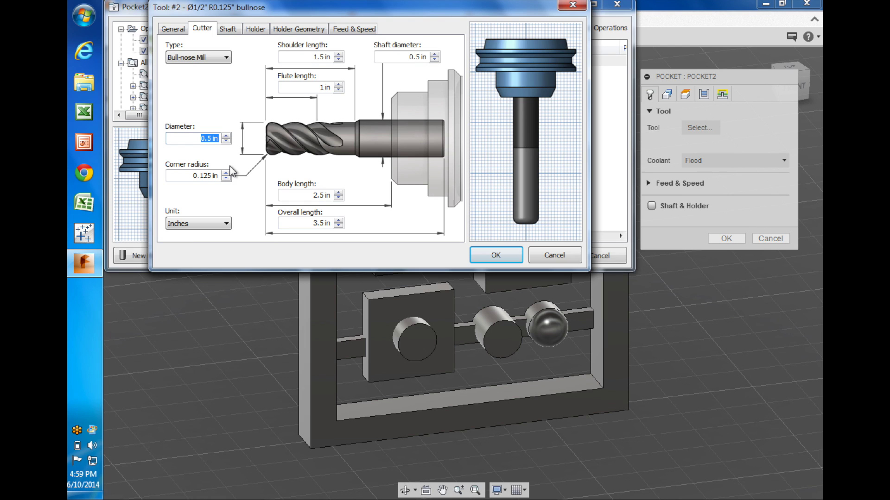
pyautogui.click(202, 59)
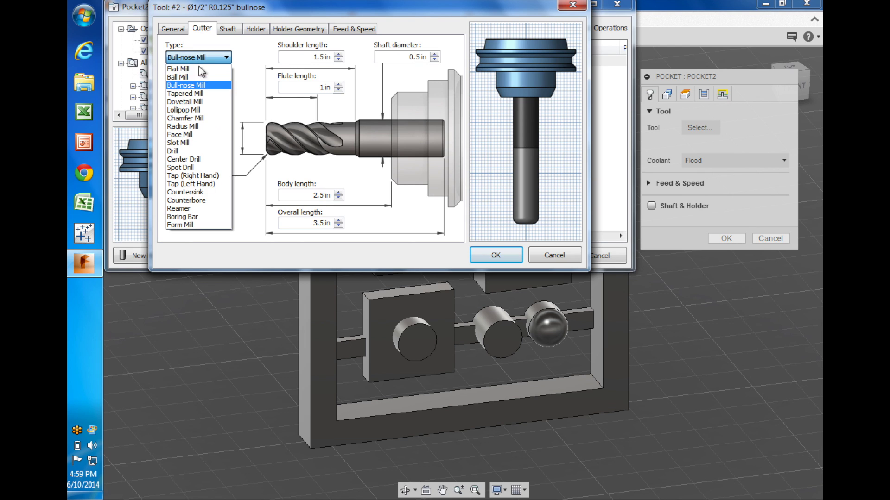
pyautogui.click(182, 68)
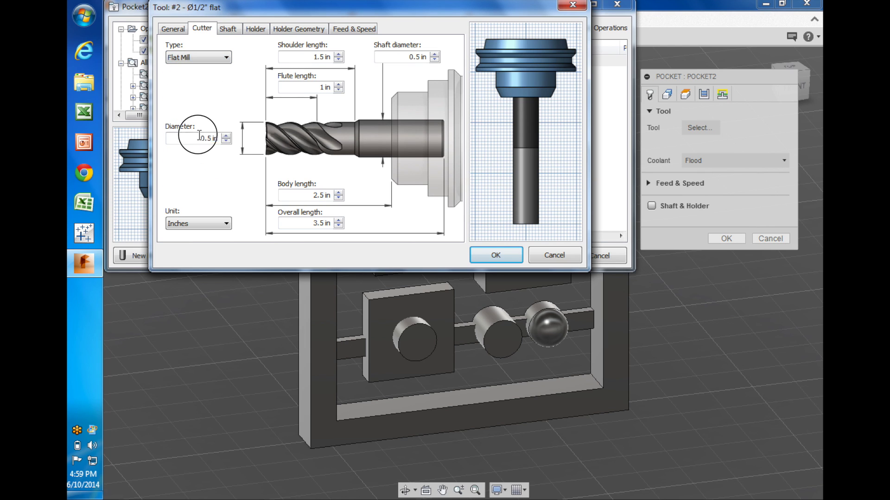
pyautogui.doubleClick(198, 138)
pyautogui.press('BackSpace')
pyautogui.write('25')
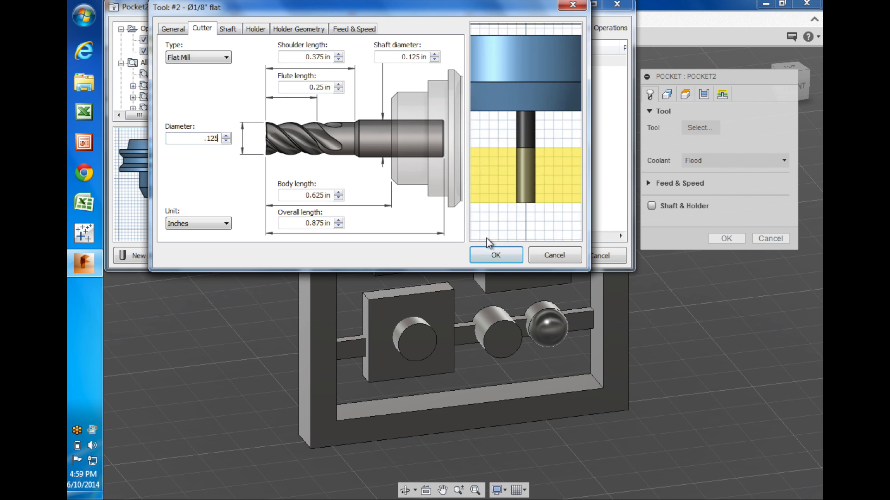
pyautogui.click(493, 253)
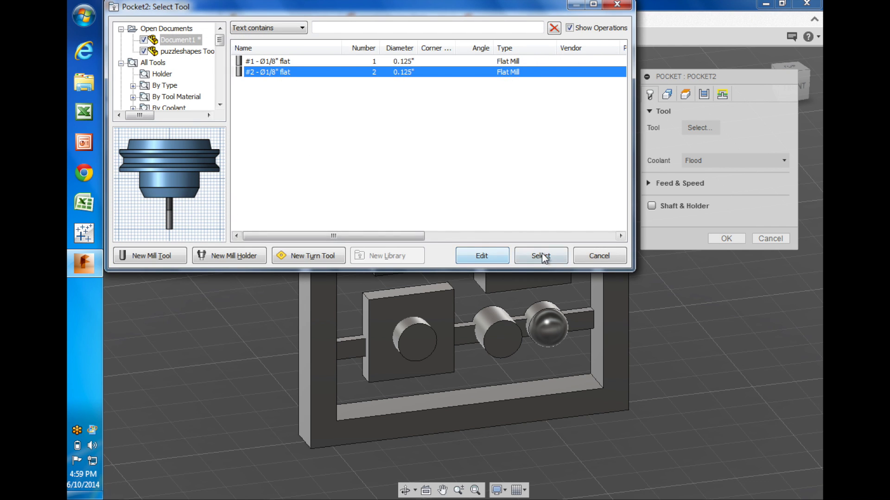
pyautogui.click(540, 256)
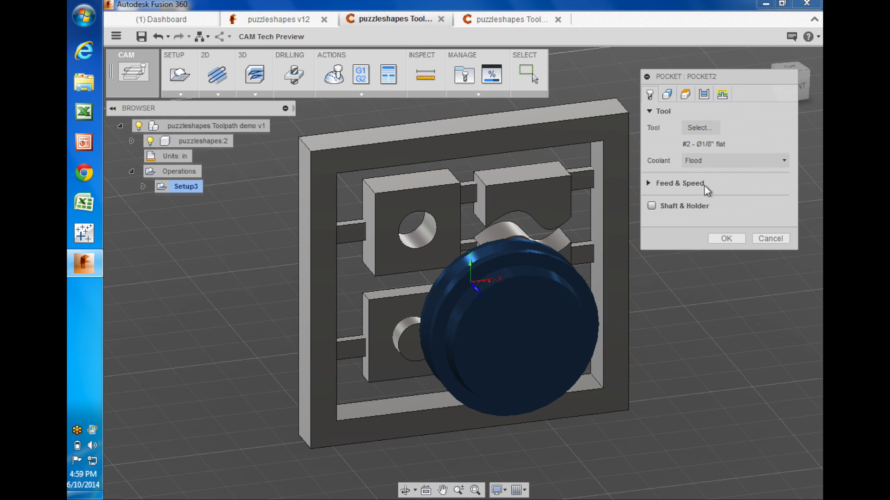
# Disable Pocket2's coolant; set 25000 rpm spindle, 25 cutting/lead feedrates, 8 ramp/plunge feedrates
pyautogui.click(691, 161)
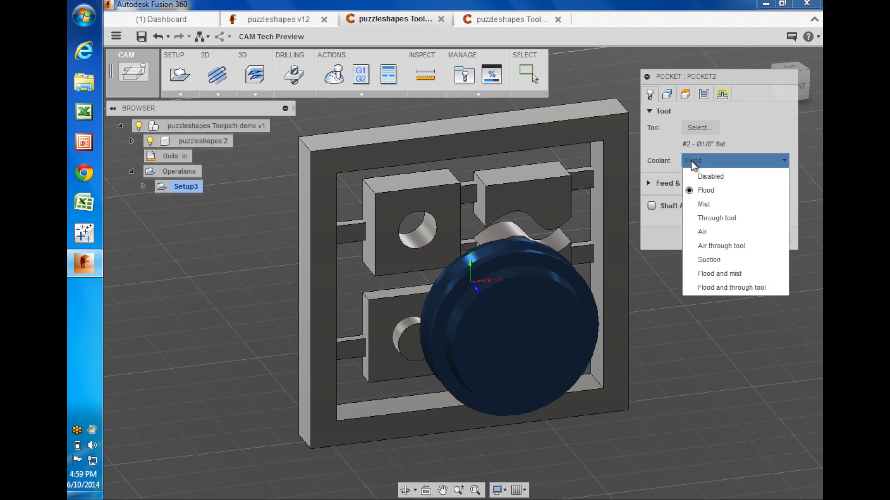
pyautogui.click(650, 185)
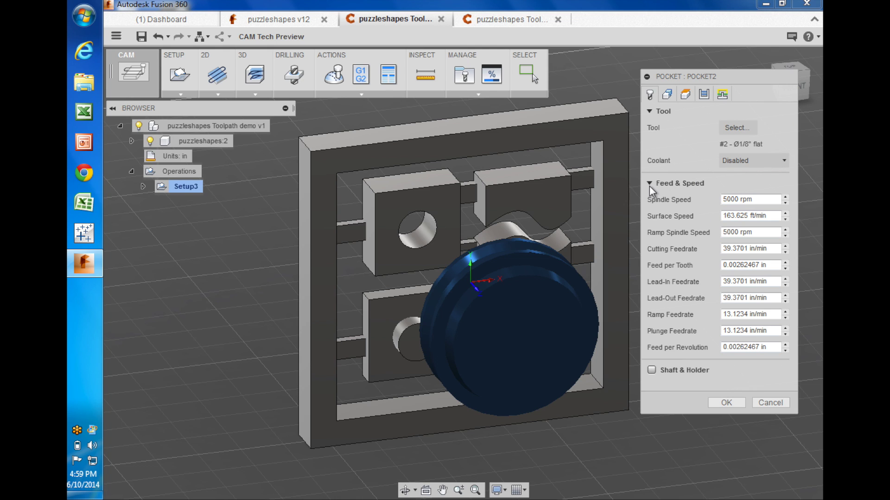
pyautogui.click(765, 199)
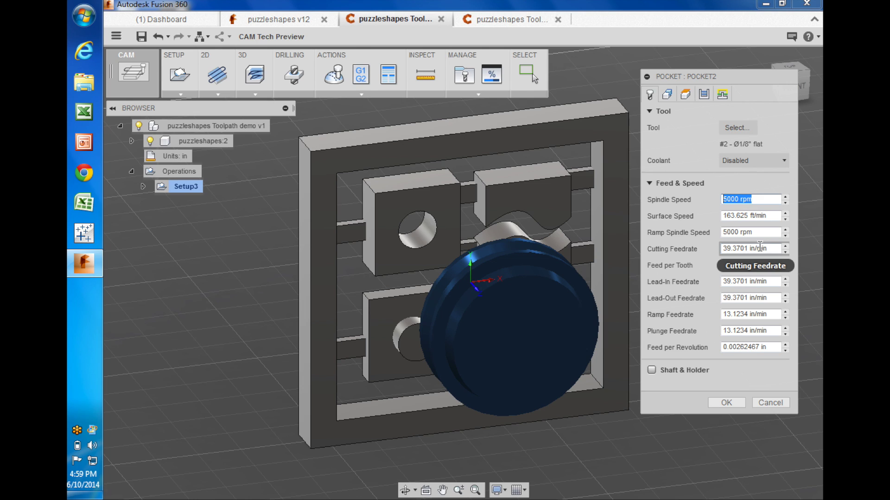
pyautogui.write('250')
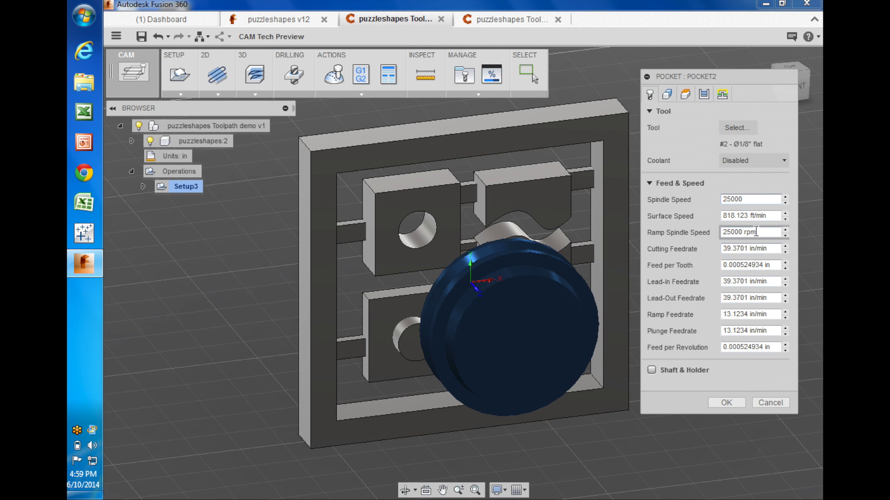
pyautogui.press('Tab')
pyautogui.press('Tab')
pyautogui.press('Tab')
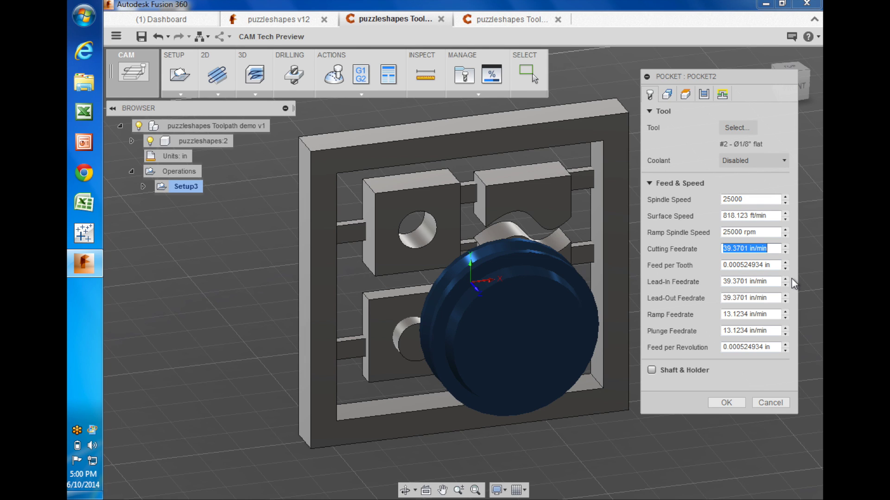
pyautogui.write('25')
pyautogui.press('Tab')
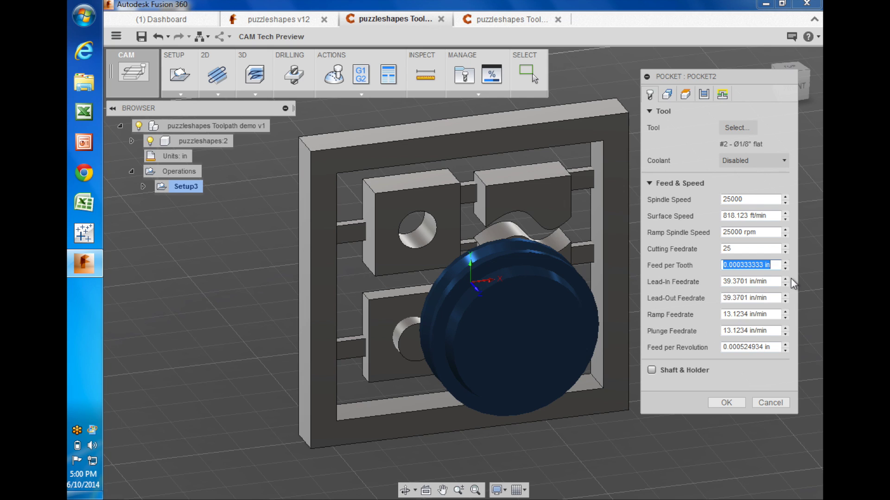
pyautogui.press('Tab')
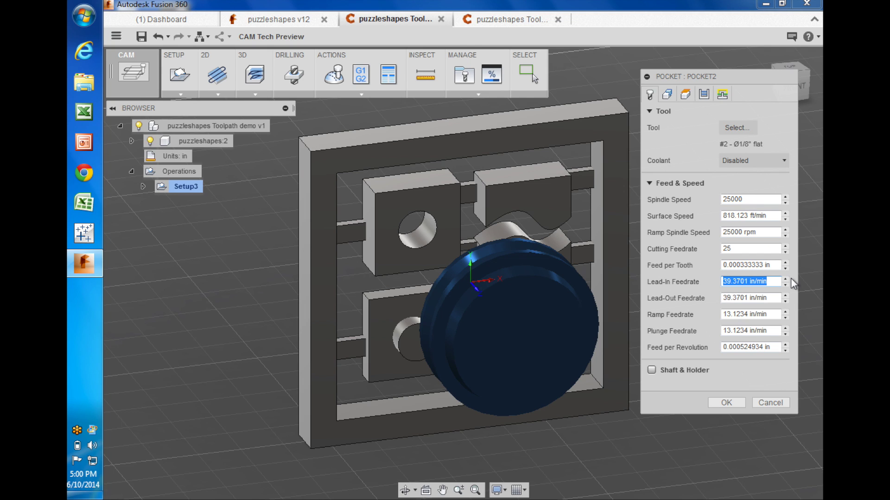
pyautogui.write('25')
pyautogui.press('Tab')
pyautogui.write('25')
pyautogui.press('Tab')
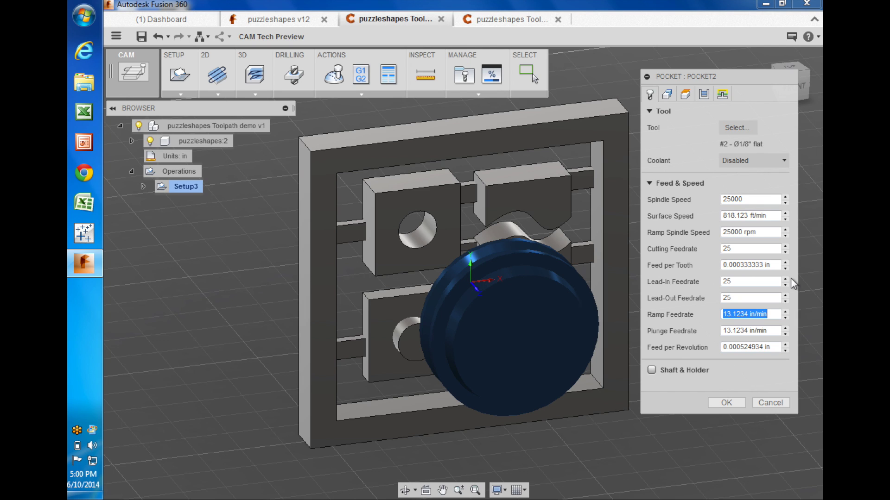
pyautogui.write('8')
pyautogui.press('Tab')
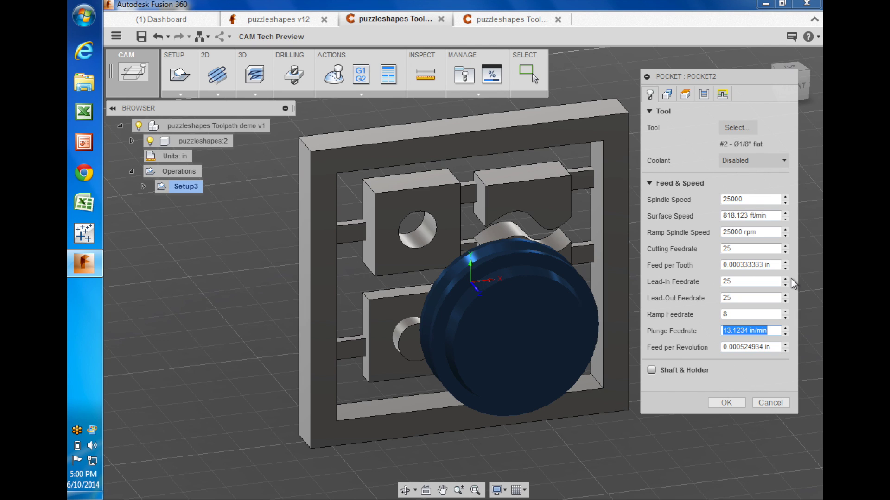
pyautogui.write('8')
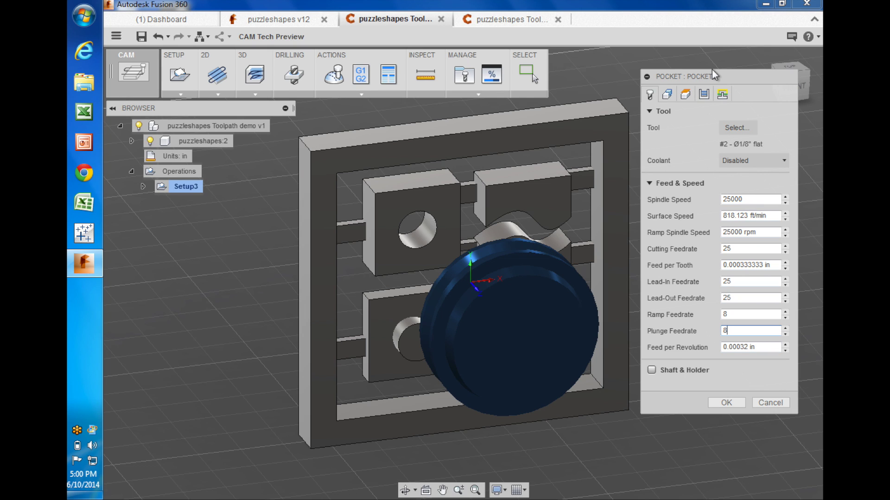
# Set Pocket2's Geometry Additional Offset to -0.3 in
pyautogui.click(672, 98)
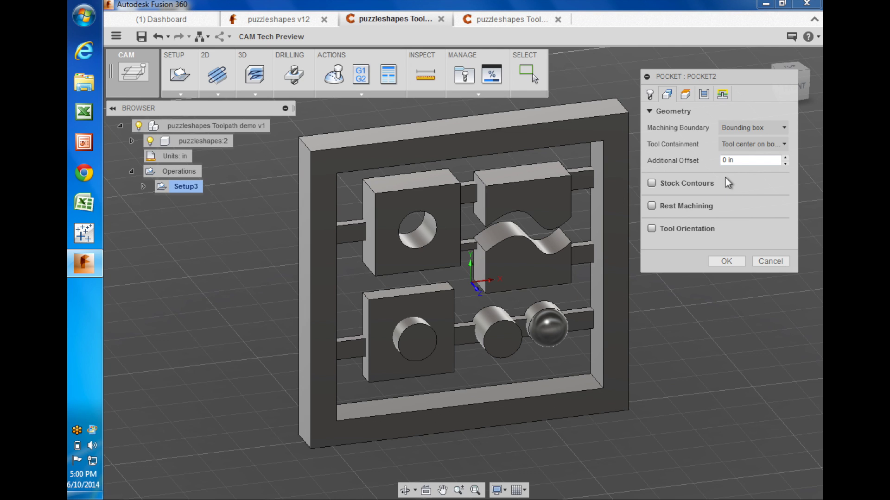
pyautogui.click(730, 162)
pyautogui.write('0.3')
pyautogui.press('Delete')
# Change Pocket2's Clearance Offset to 0.2 in and orbit to check the height planes
pyautogui.click(685, 96)
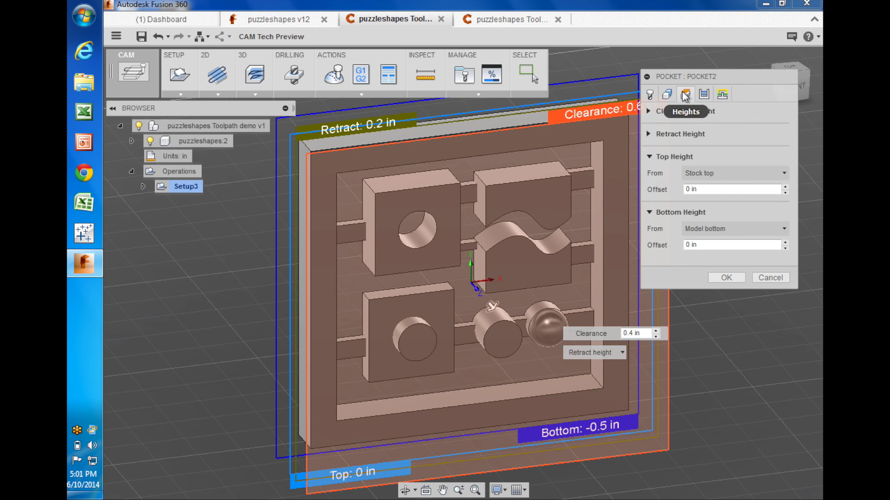
pyautogui.click(649, 111)
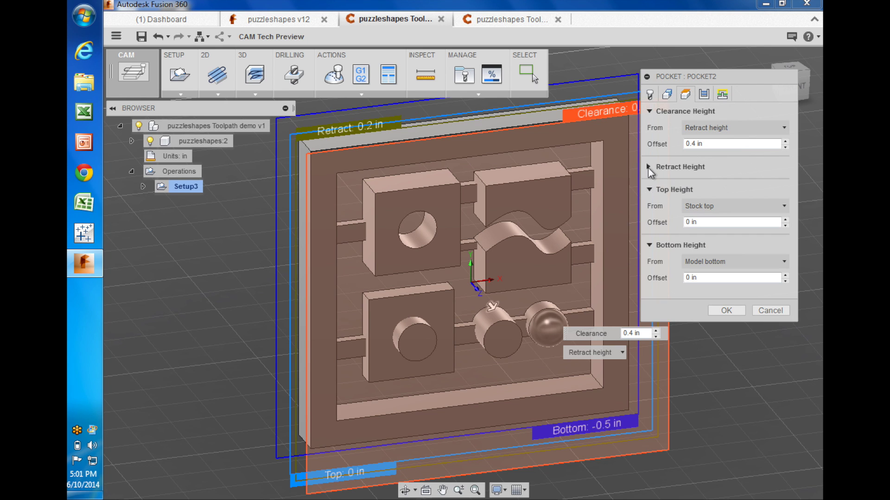
pyautogui.click(648, 166)
pyautogui.press('BackSpace')
pyautogui.write('2')
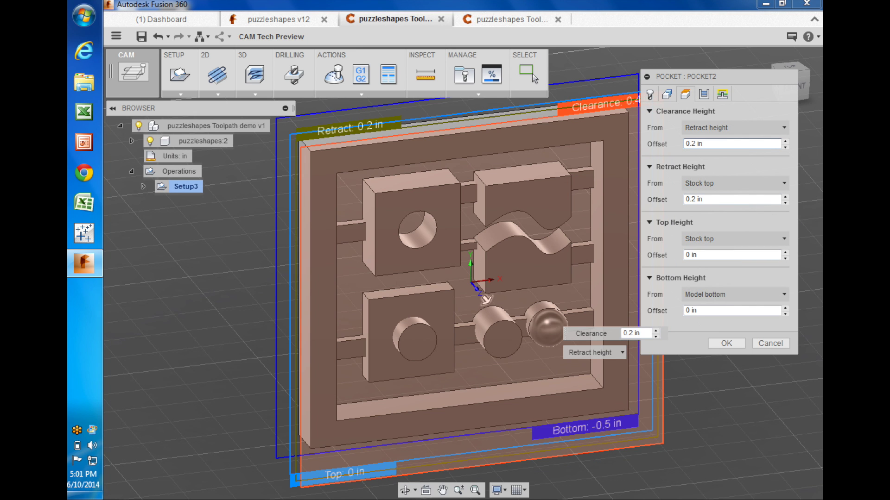
pyautogui.moveTo(798, 88)
pyautogui.mouseDown()
pyautogui.moveTo(750, 100)
pyautogui.moveTo(675, 79)
pyautogui.mouseUp()
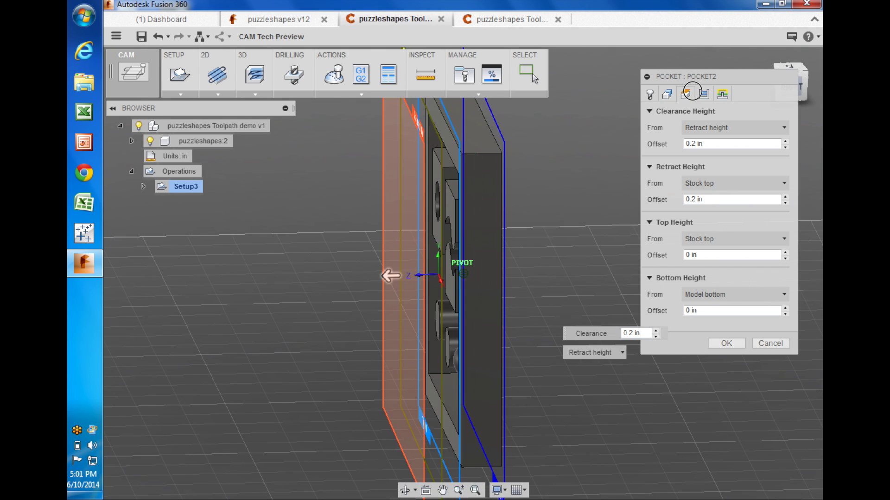
pyautogui.moveTo(676, 77); pyautogui.dragTo(755, 103)
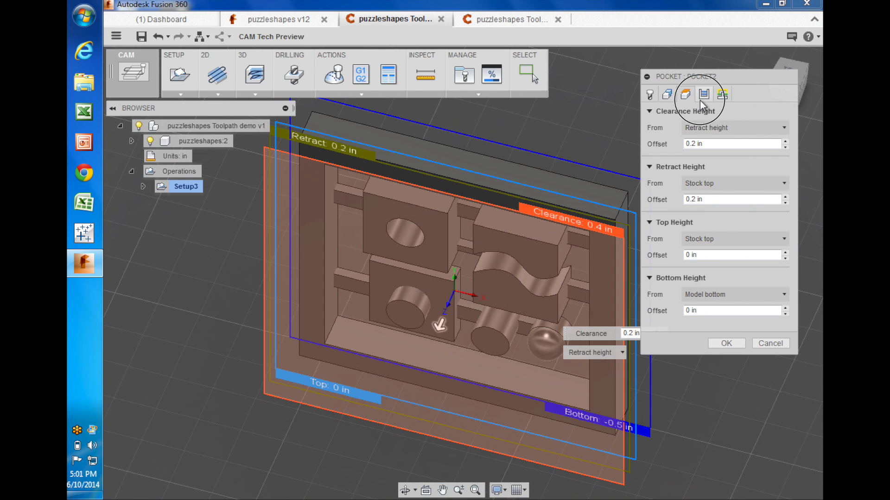
# Set Pocket2's maximum roughing stepdown to 0.05 in, viewing the model from the front
pyautogui.click(702, 96)
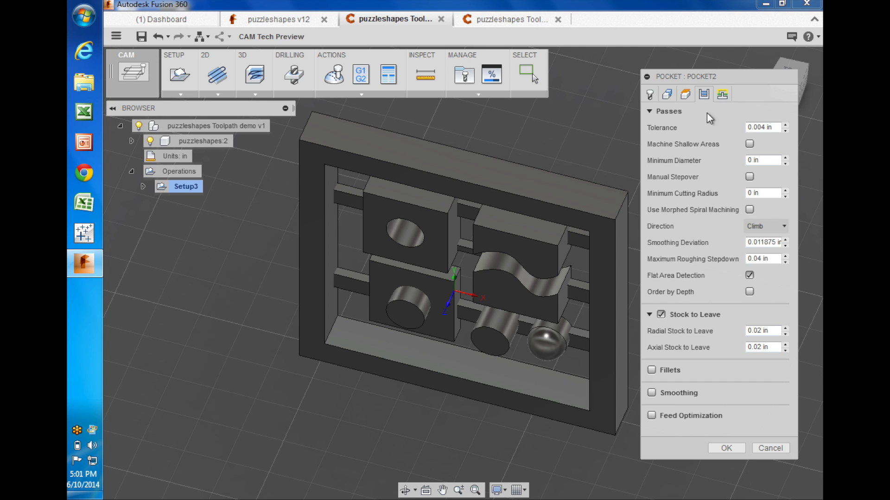
pyautogui.moveTo(755, 70); pyautogui.dragTo(708, 68)
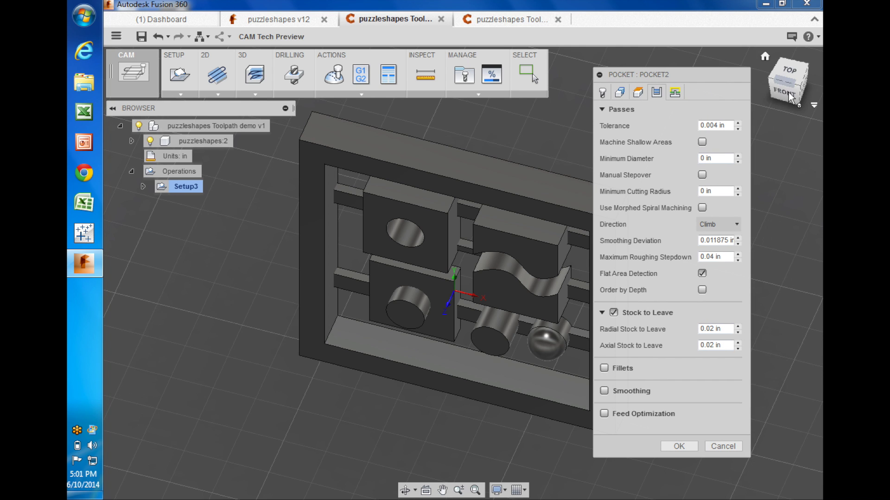
pyautogui.moveTo(789, 78); pyautogui.dragTo(801, 69)
pyautogui.click(801, 68)
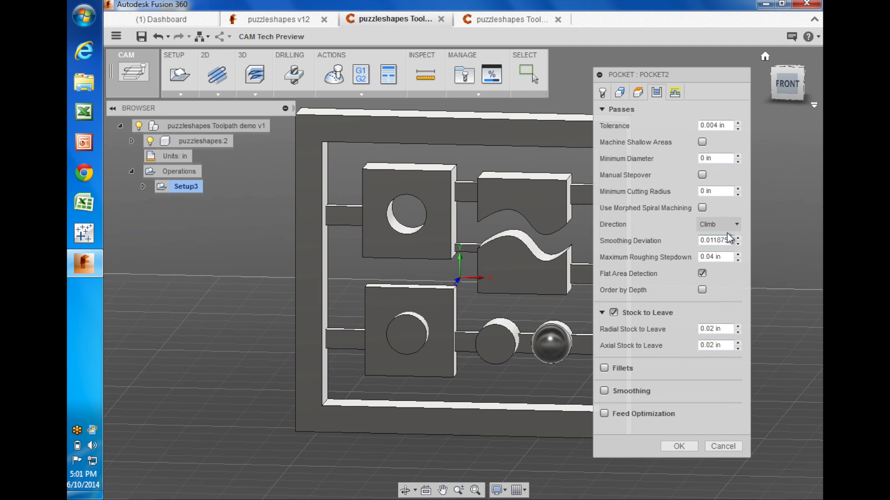
pyautogui.click(718, 257)
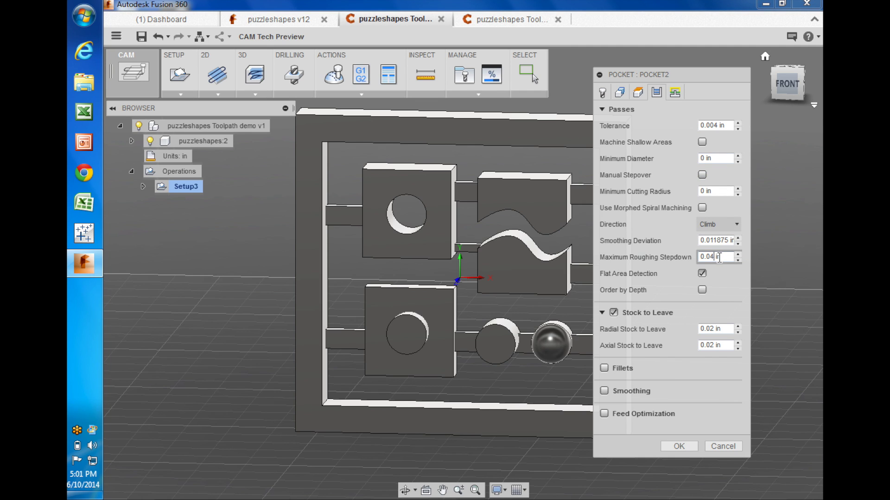
pyautogui.press('BackSpace')
pyautogui.write('5')
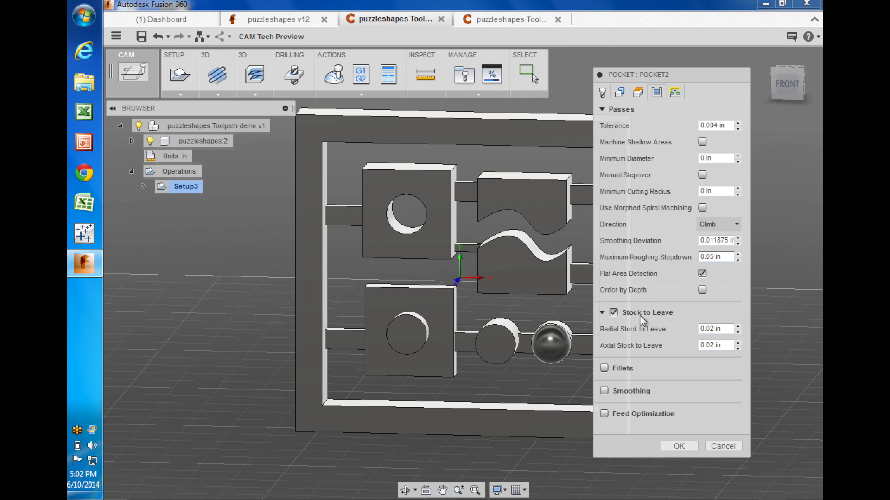
# Verify the radial and axial stock to leave both stay at 0.02 in
pyautogui.click(723, 332)
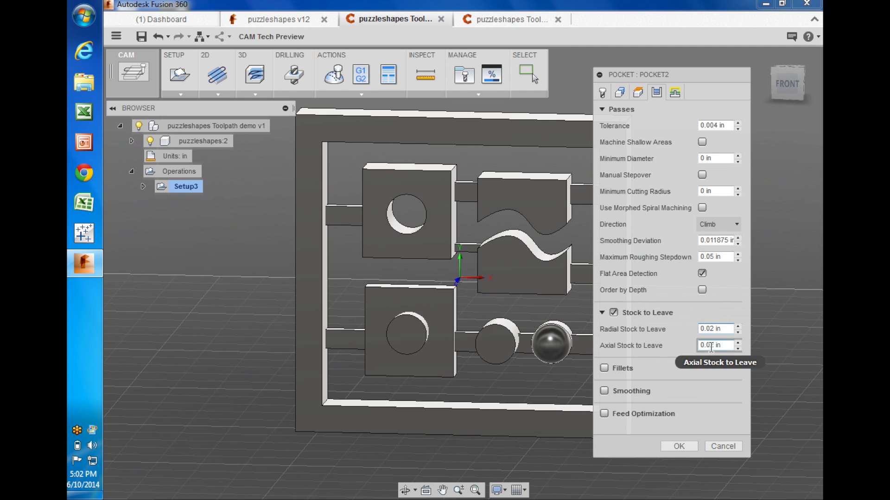
pyautogui.click(714, 348)
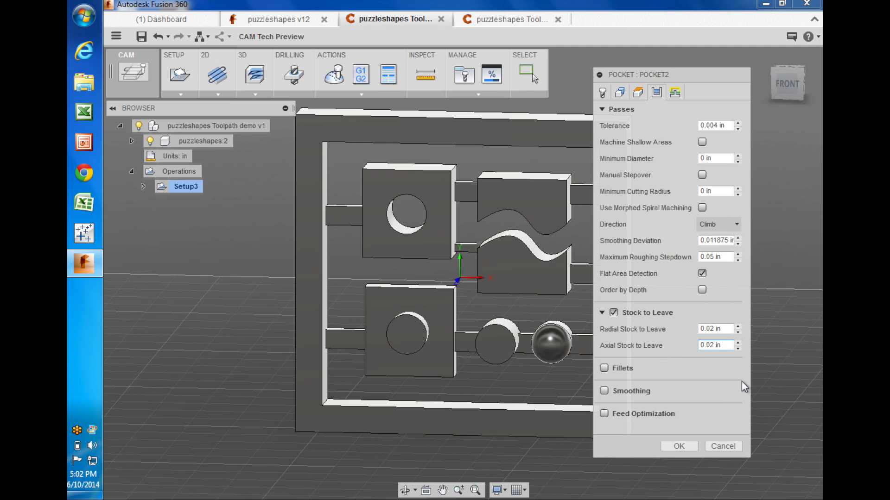
pyautogui.click(712, 331)
pyautogui.click(720, 328)
# Set retraction to Minimum retraction and high feedrate mode to Preserve axial and radial
pyautogui.click(676, 94)
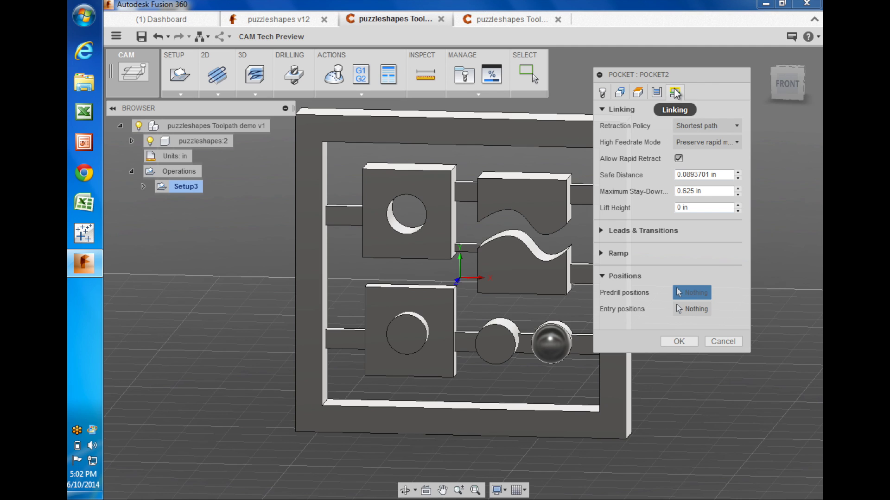
pyautogui.click(698, 125)
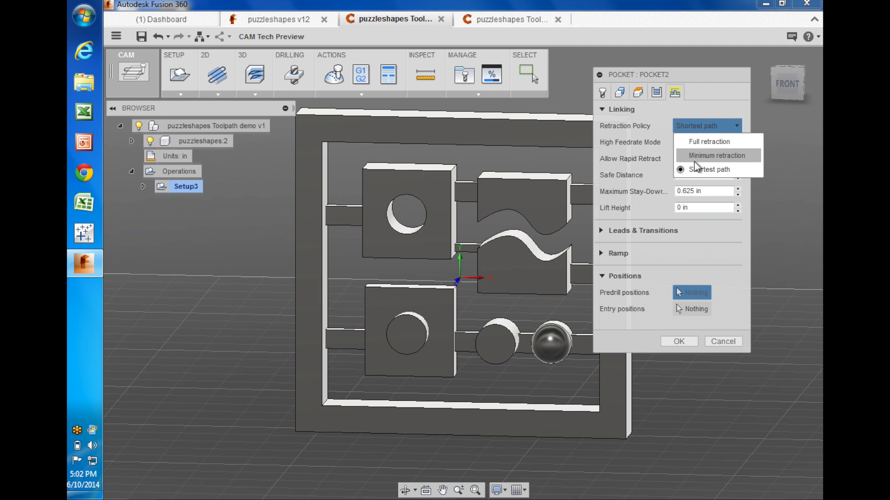
pyautogui.click(695, 155)
pyautogui.click(706, 142)
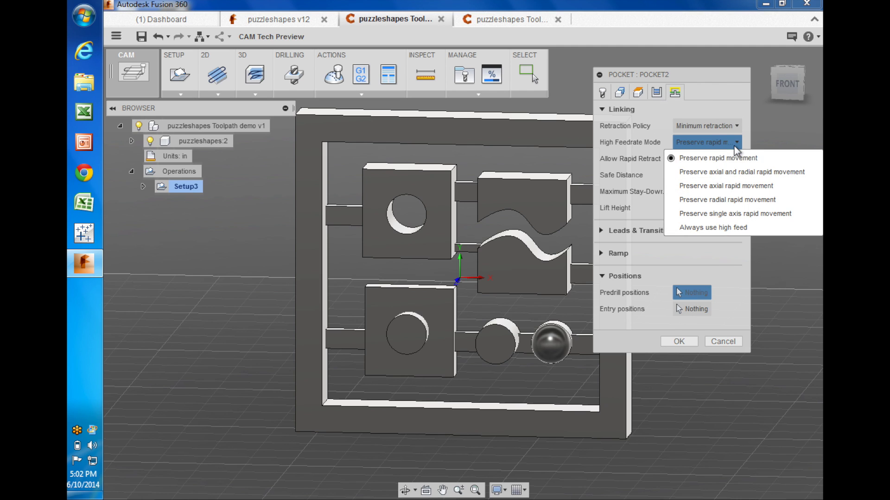
pyautogui.click(727, 174)
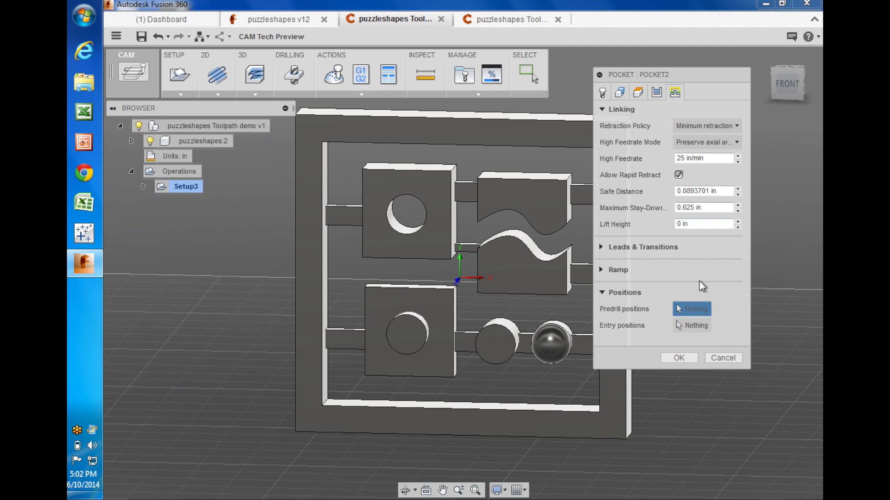
# Change the ramp type to Plunge and generate the Pocket2 toolpath
pyautogui.click(601, 248)
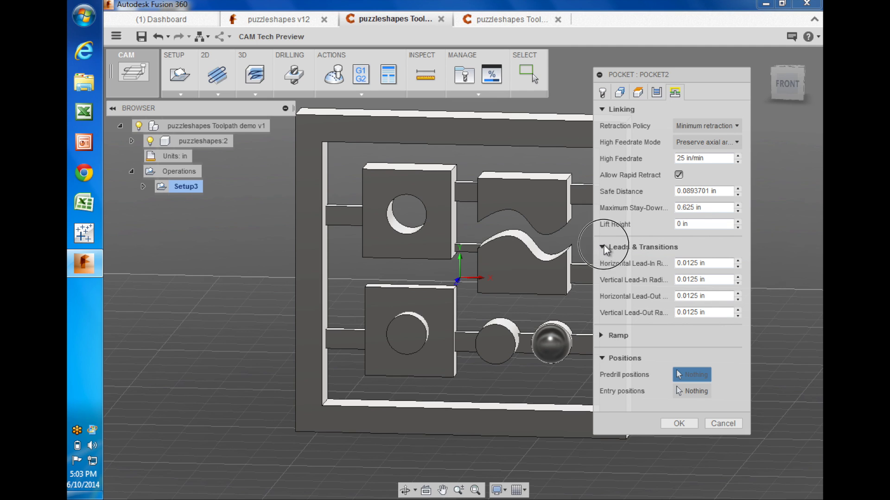
pyautogui.click(603, 247)
pyautogui.click(602, 271)
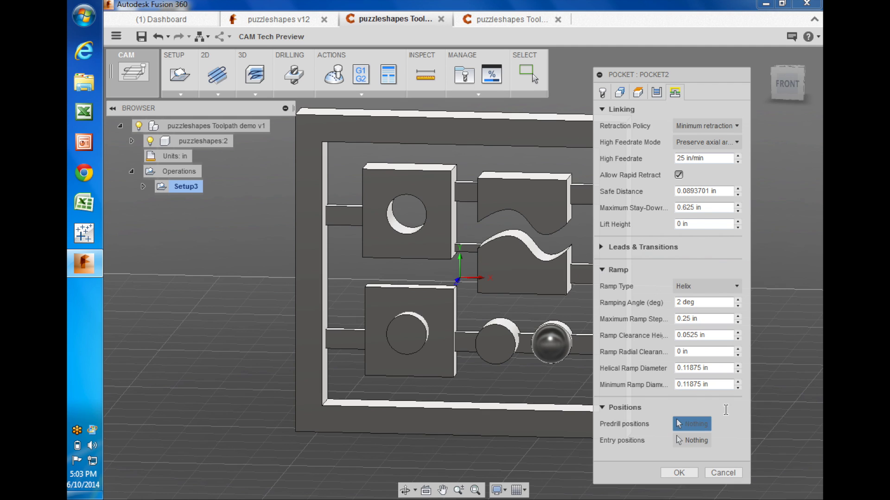
pyautogui.click(683, 286)
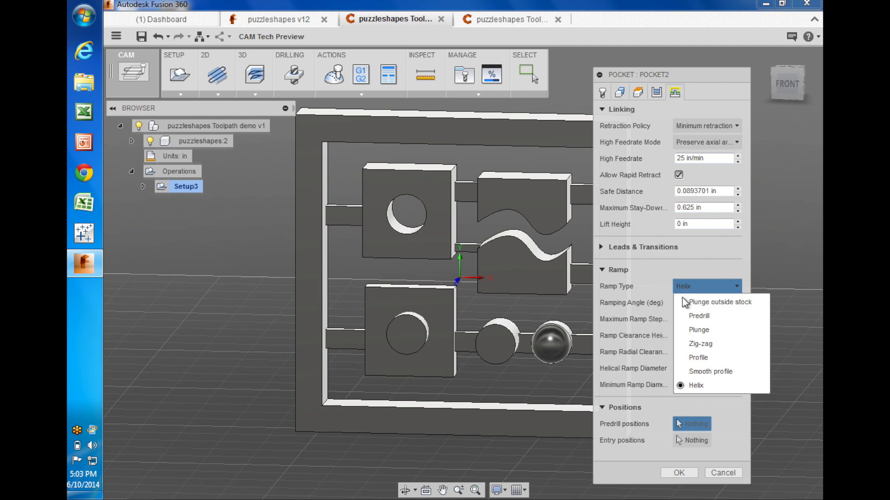
pyautogui.click(709, 332)
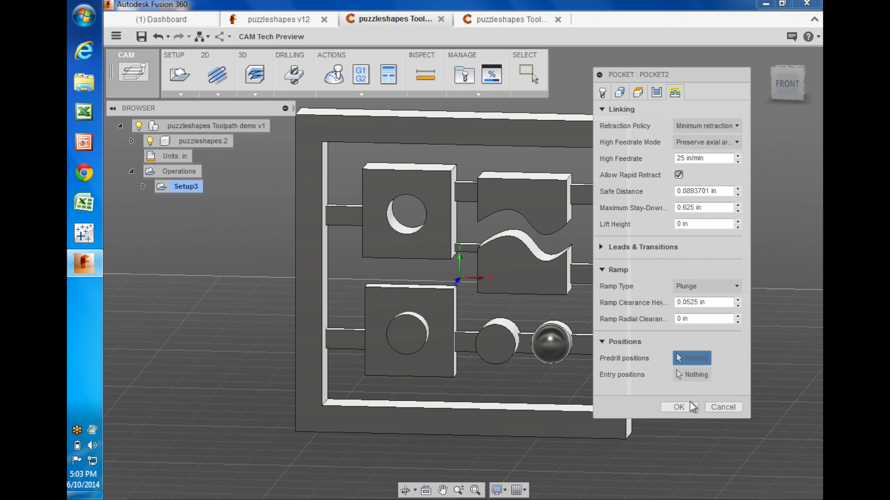
pyautogui.click(679, 407)
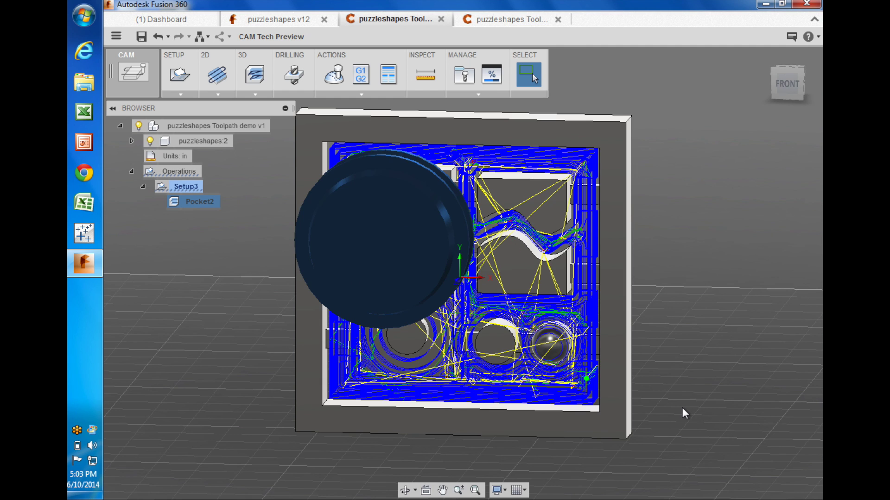
pyautogui.moveTo(786, 84)
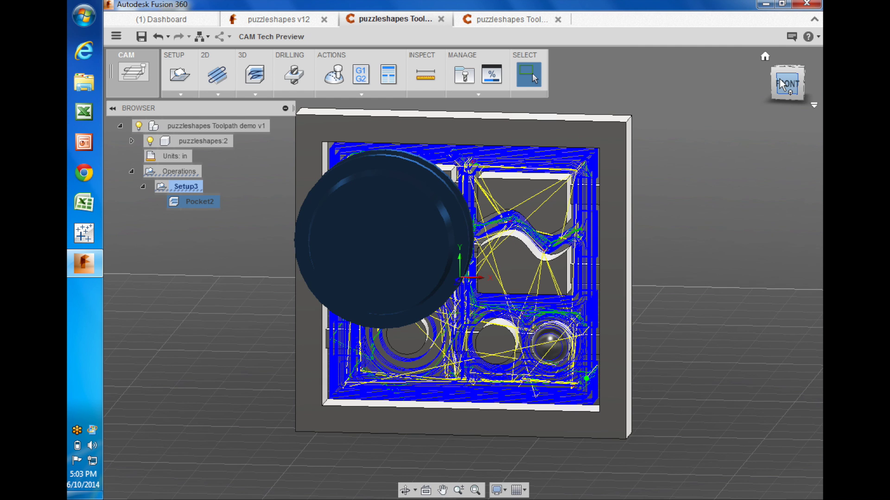
pyautogui.click(779, 87)
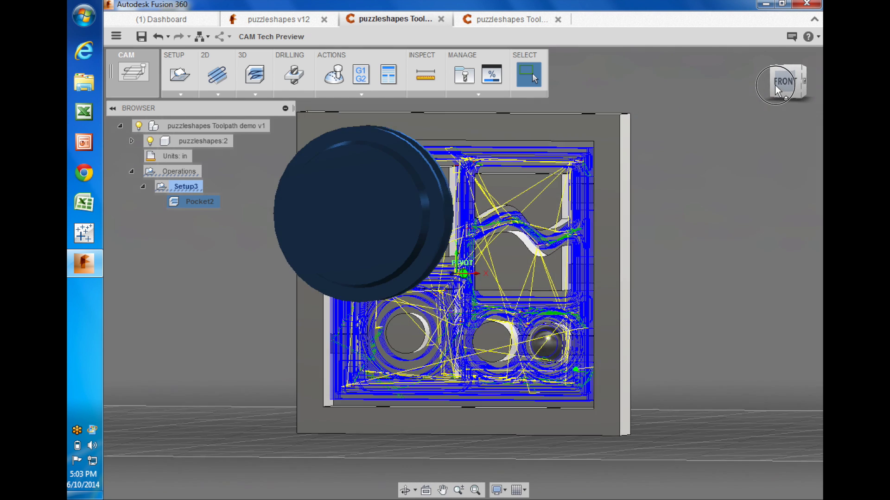
pyautogui.moveTo(779, 86); pyautogui.dragTo(753, 94)
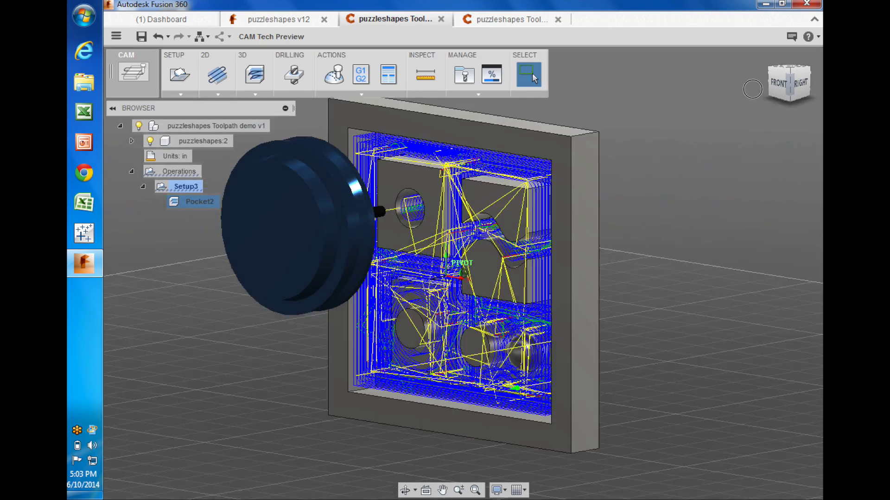
pyautogui.moveTo(752, 94)
pyautogui.mouseDown()
pyautogui.moveTo(760, 84)
pyautogui.moveTo(695, 56)
pyautogui.mouseUp()
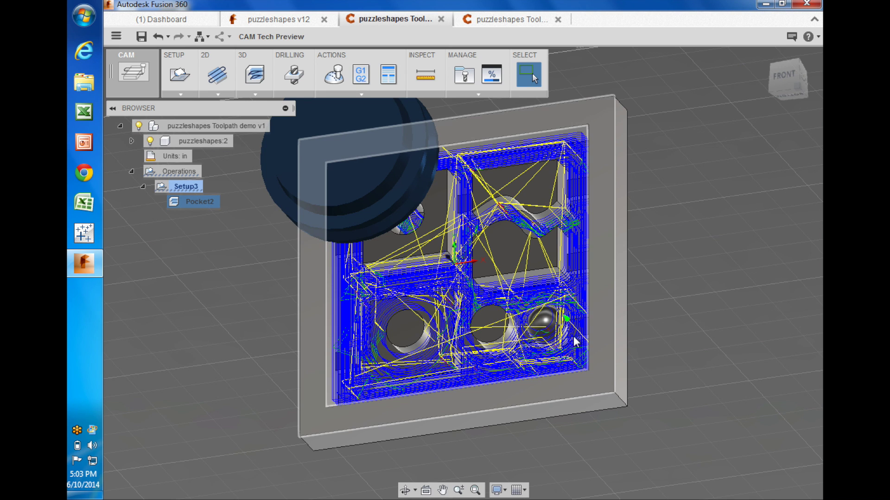
pyautogui.moveTo(789, 77)
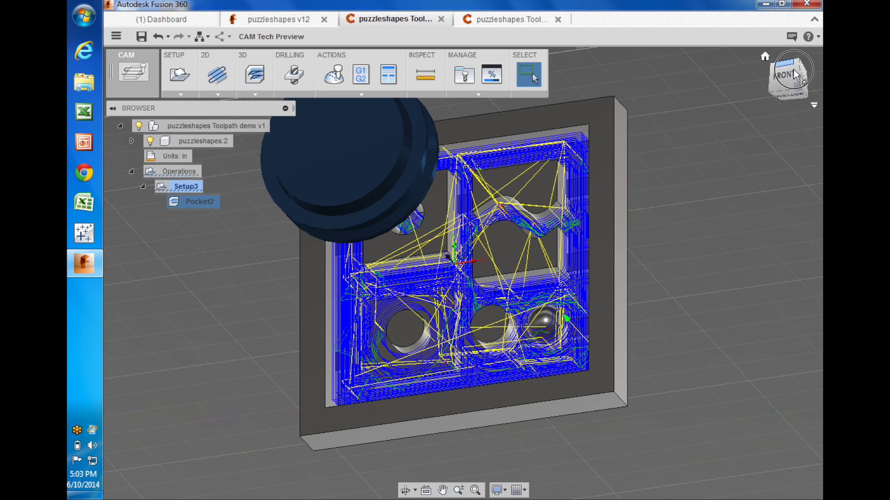
pyautogui.click(795, 74)
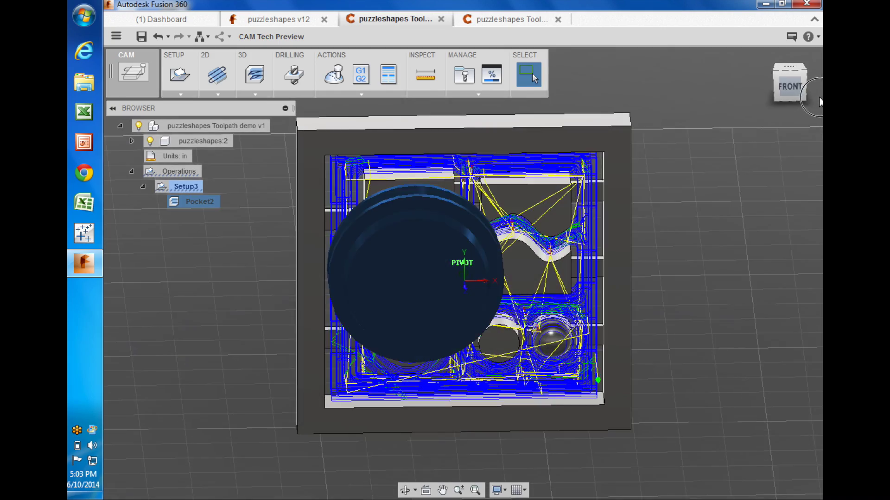
pyautogui.moveTo(821, 103); pyautogui.dragTo(698, 88)
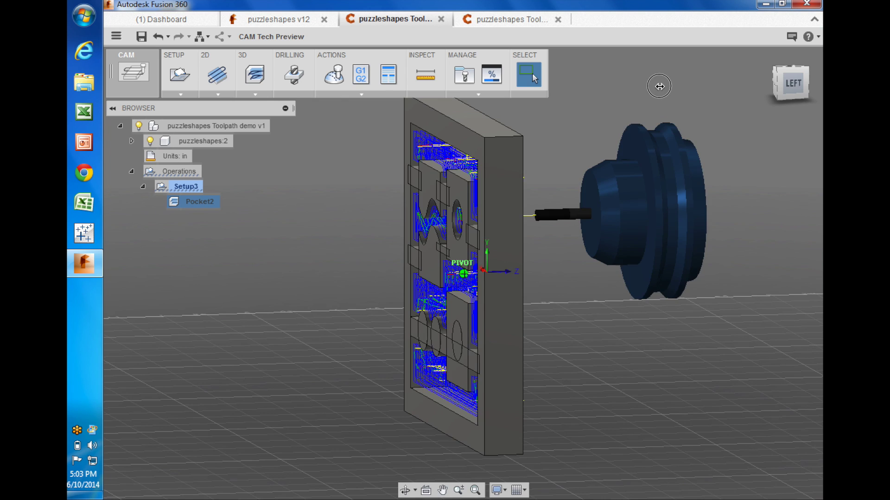
pyautogui.keyDown('shift'); pyautogui.moveTo(659, 86); pyautogui.dragTo(636, 92, button='middle'); pyautogui.keyUp('shift')
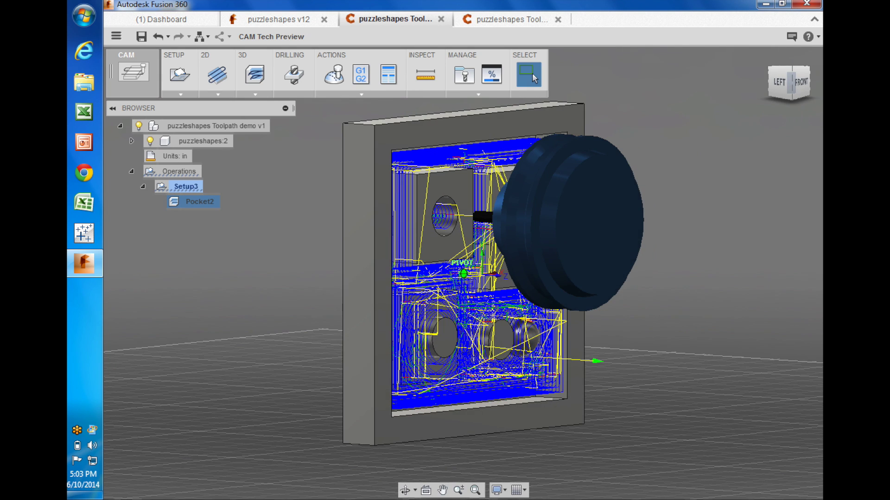
# Start simulating Pocket2, with toolpath lines hidden and the stock shown
pyautogui.rightClick(198, 201)
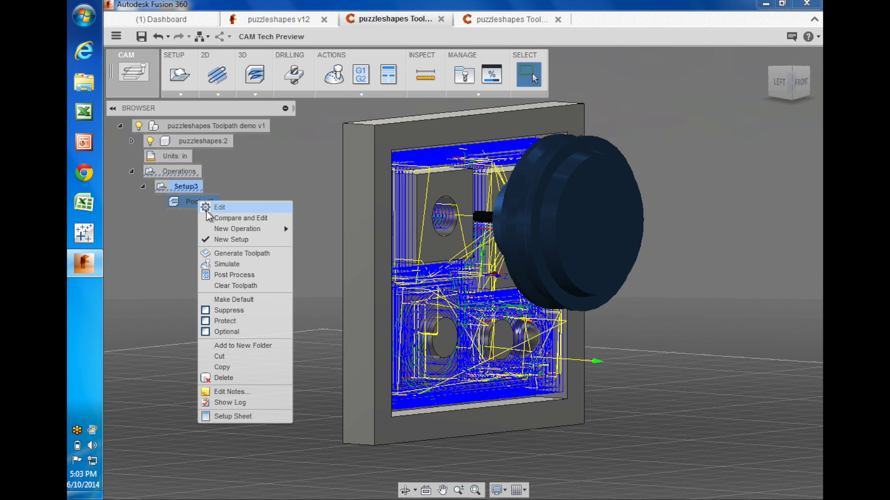
pyautogui.click(228, 265)
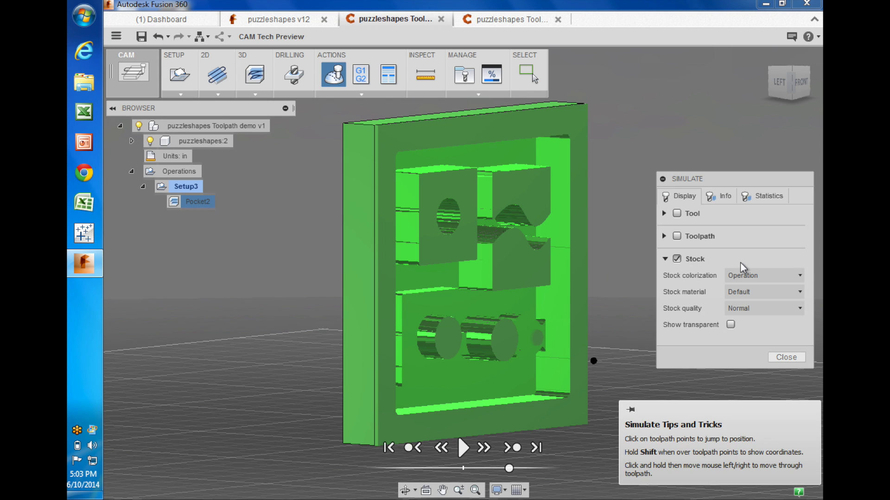
pyautogui.click(677, 215)
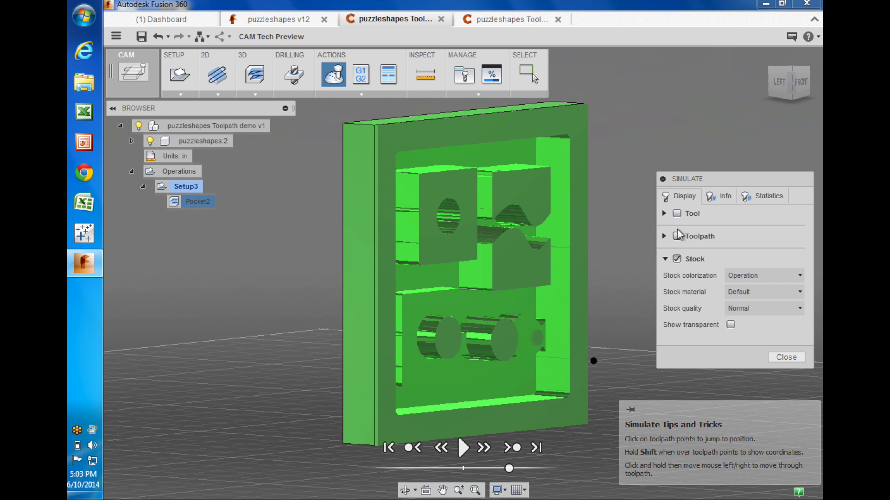
pyautogui.click(677, 236)
pyautogui.click(677, 237)
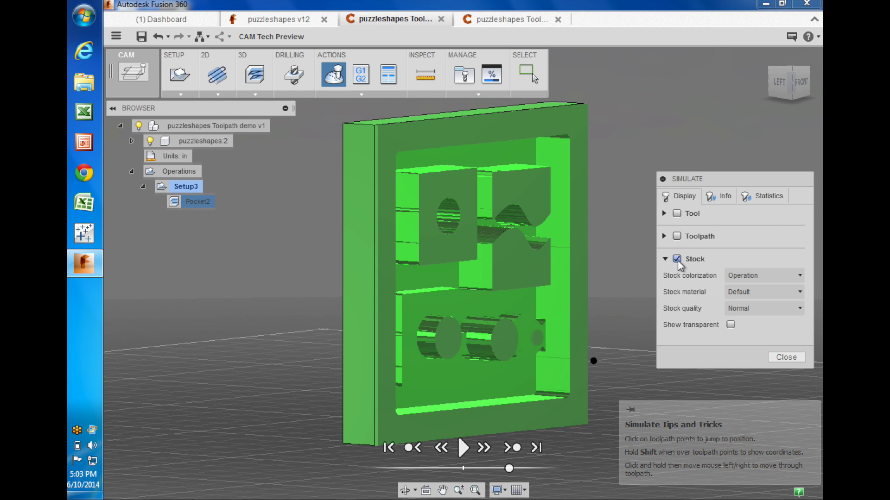
pyautogui.click(677, 259)
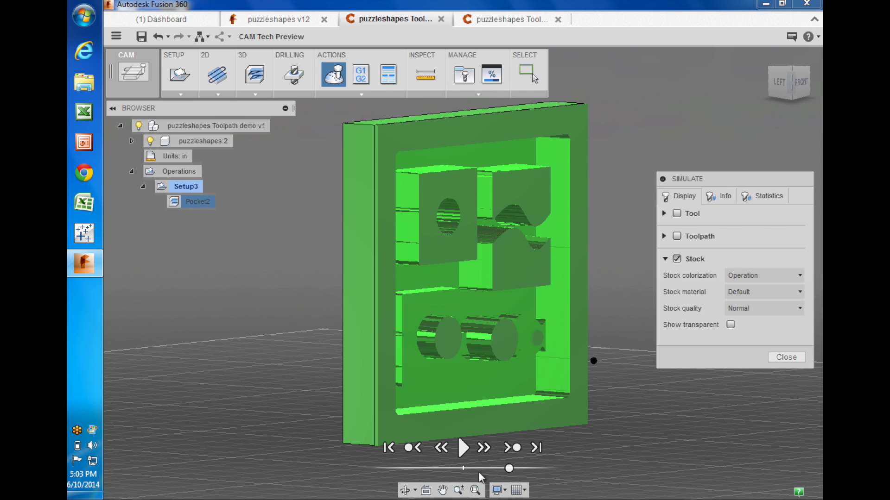
# Play the simulation to the end, inspect it from a tilted front view, and close it
pyautogui.click(463, 448)
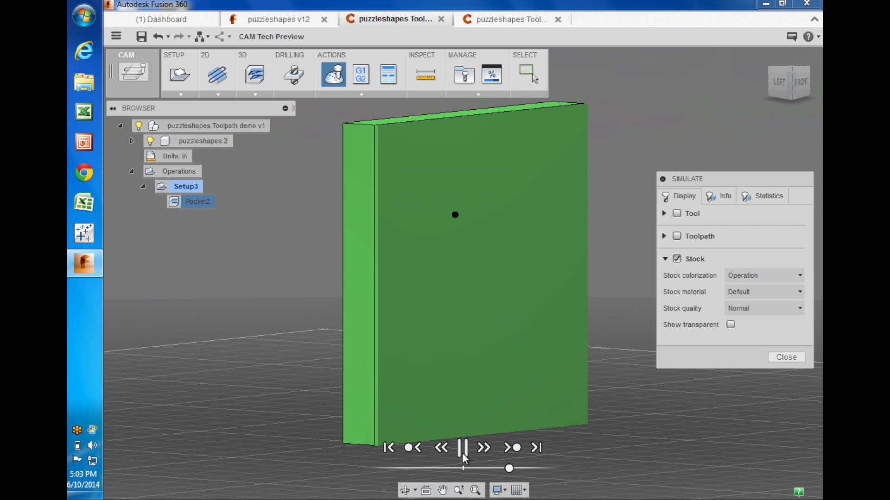
pyautogui.moveTo(510, 470); pyautogui.dragTo(567, 473)
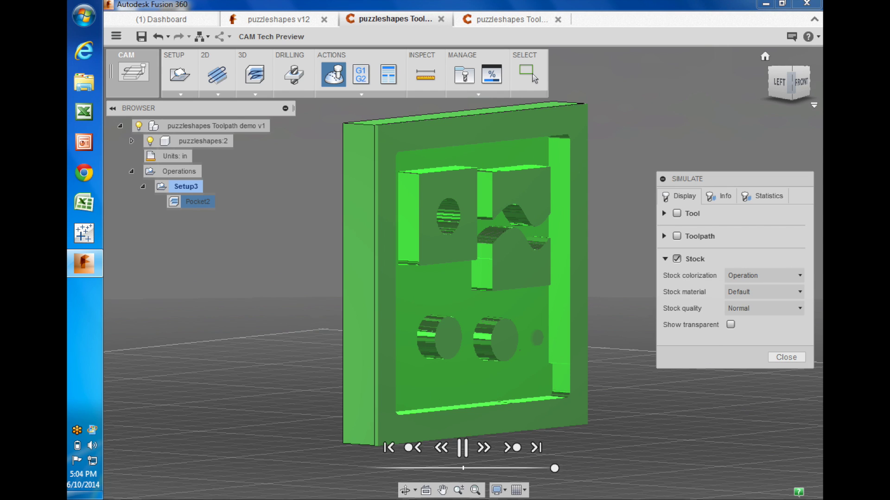
pyautogui.click(800, 84)
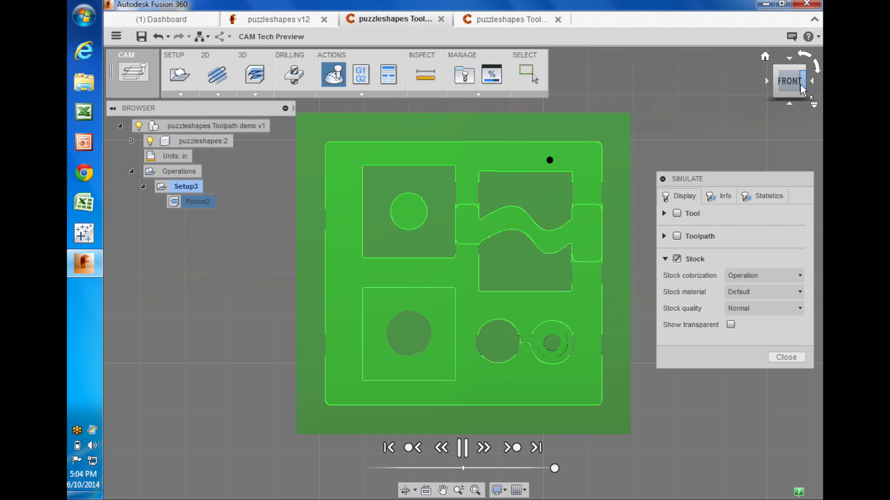
pyautogui.moveTo(807, 78)
pyautogui.mouseDown()
pyautogui.moveTo(760, 86)
pyautogui.moveTo(755, 75)
pyautogui.moveTo(765, 81)
pyautogui.mouseUp()
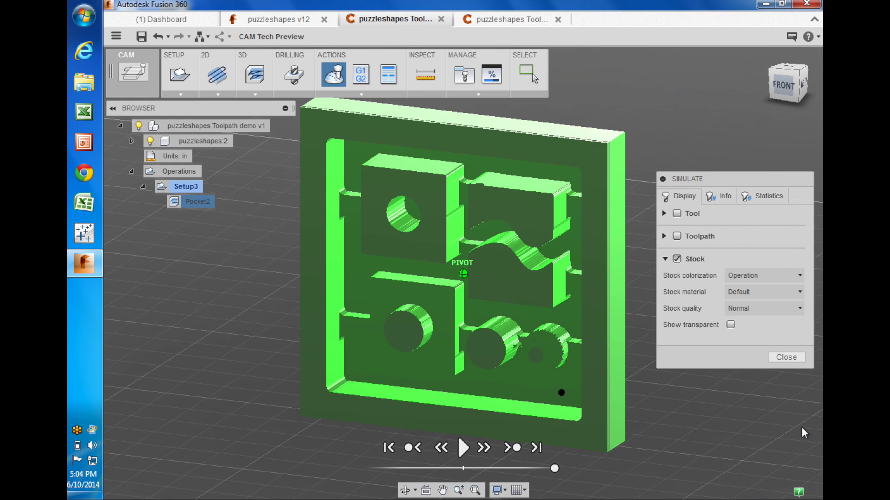
pyautogui.click(787, 358)
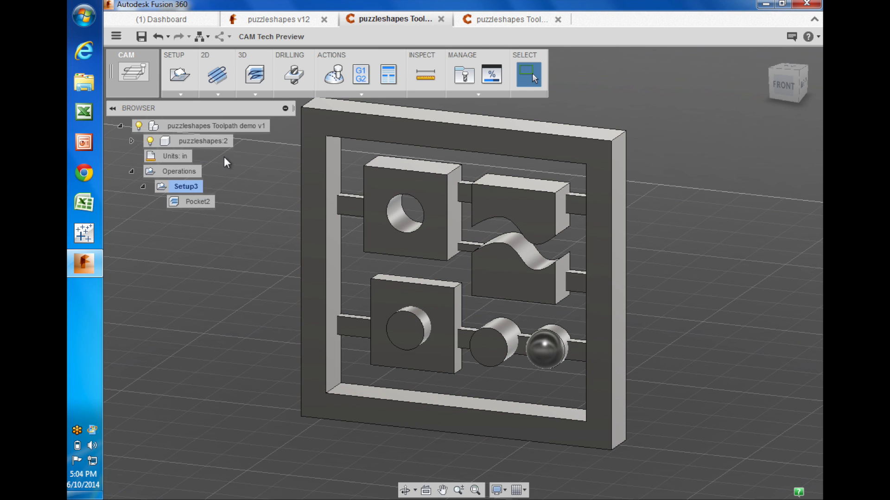
# Show Pocket2's toolpath, then switch to the full toolpath document and dismiss Model Update
pyautogui.click(199, 204)
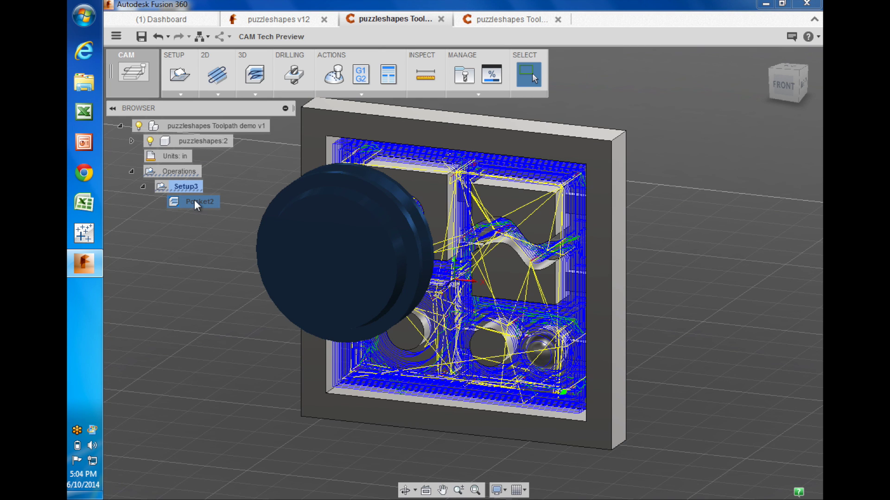
pyautogui.click(491, 22)
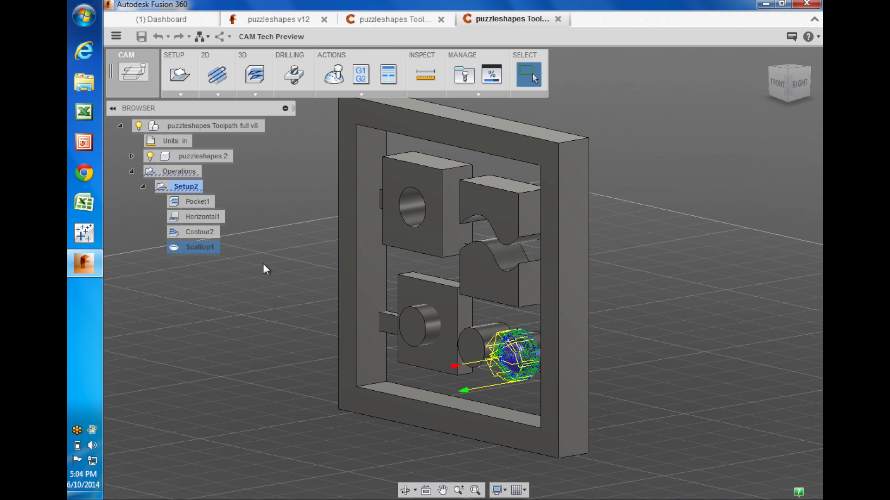
pyautogui.click(219, 314)
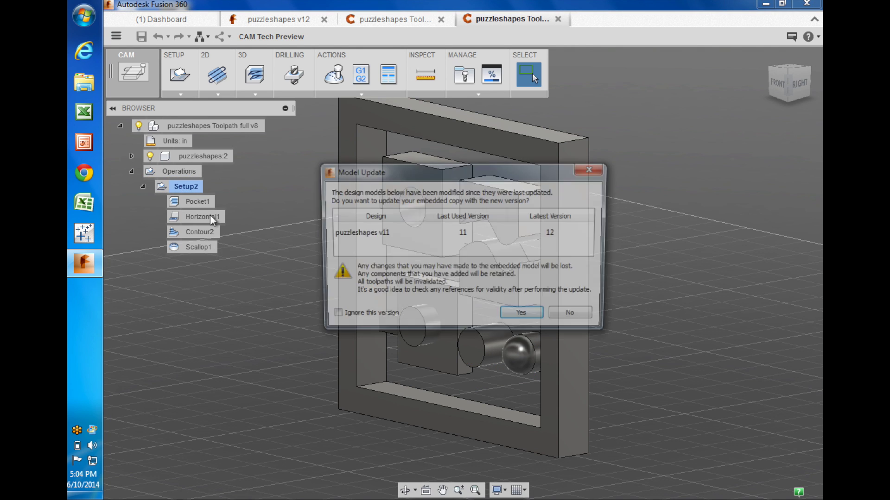
pyautogui.click(574, 320)
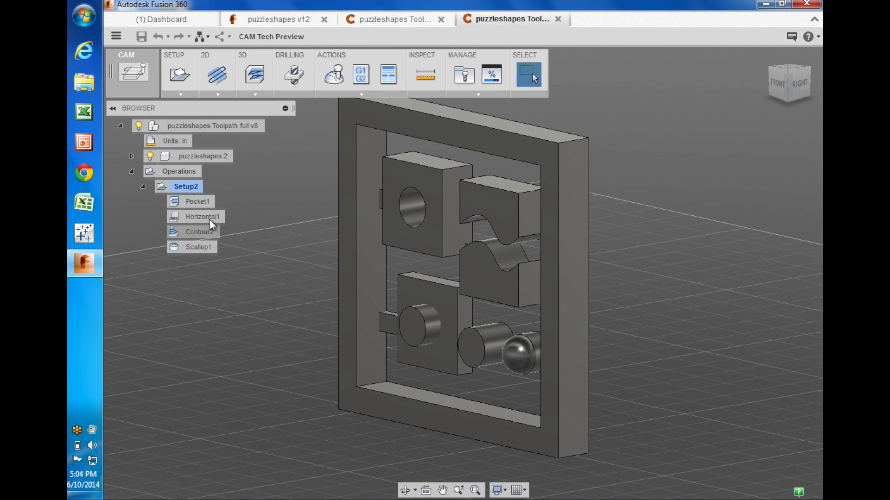
# Display the Pocket1, Horizontal1, Contour2 and Scallop1 toolpaths in turn
pyautogui.click(199, 202)
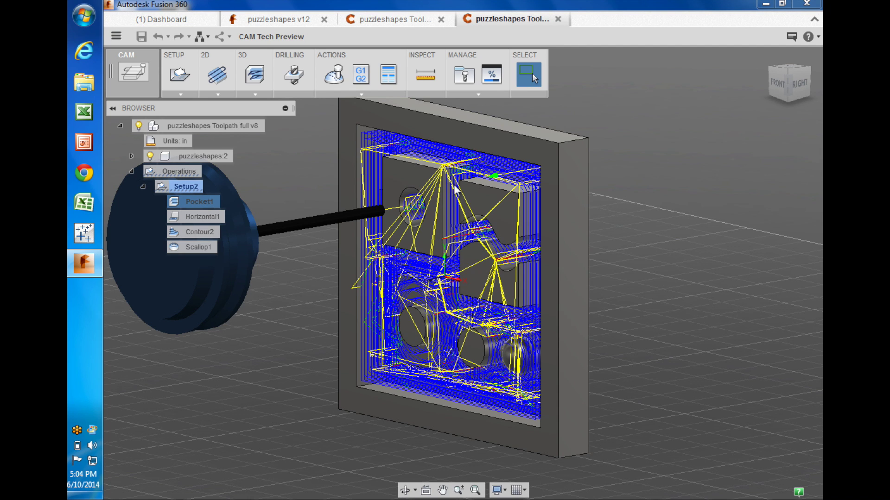
pyautogui.click(195, 218)
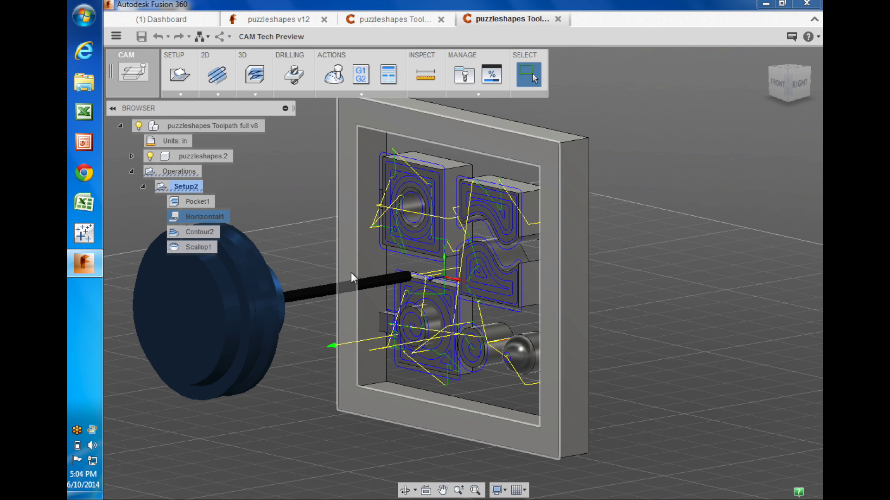
pyautogui.click(201, 232)
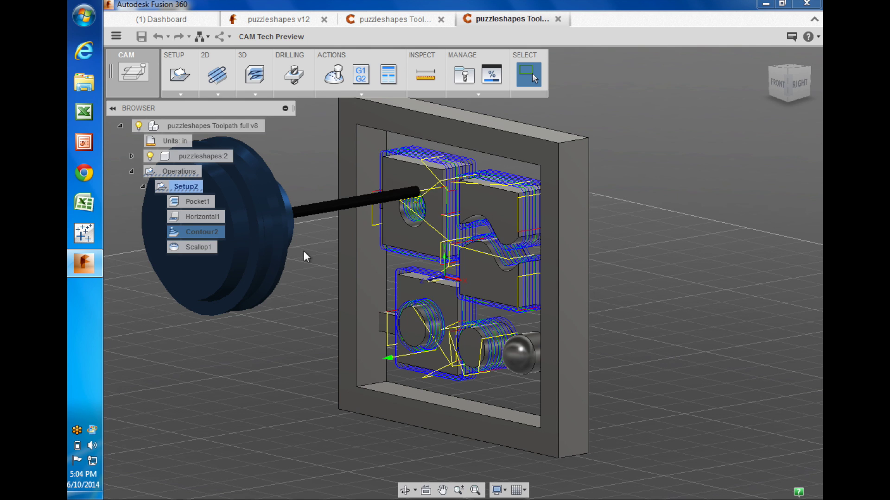
pyautogui.click(202, 247)
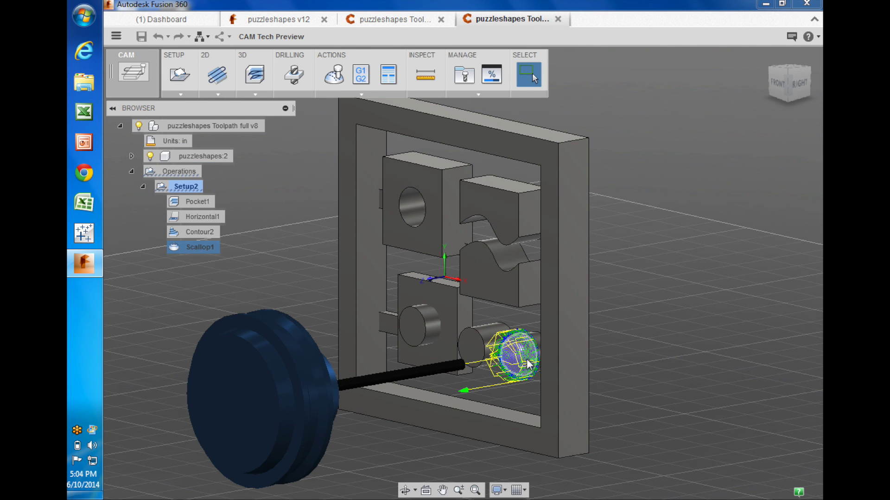
pyautogui.click(255, 94)
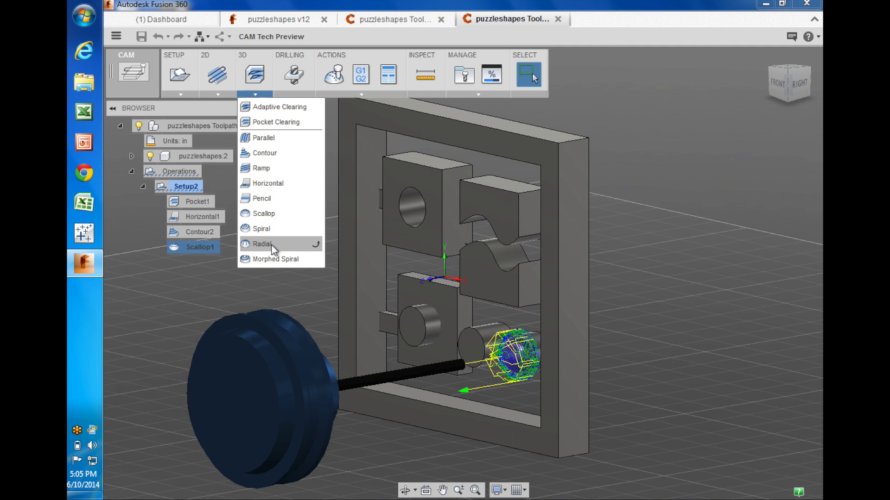
pyautogui.click(193, 309)
# Inspect Scallop1's pass settings (0.0225 in stepover) and cancel without changes
pyautogui.click(197, 248)
pyautogui.rightClick(200, 249)
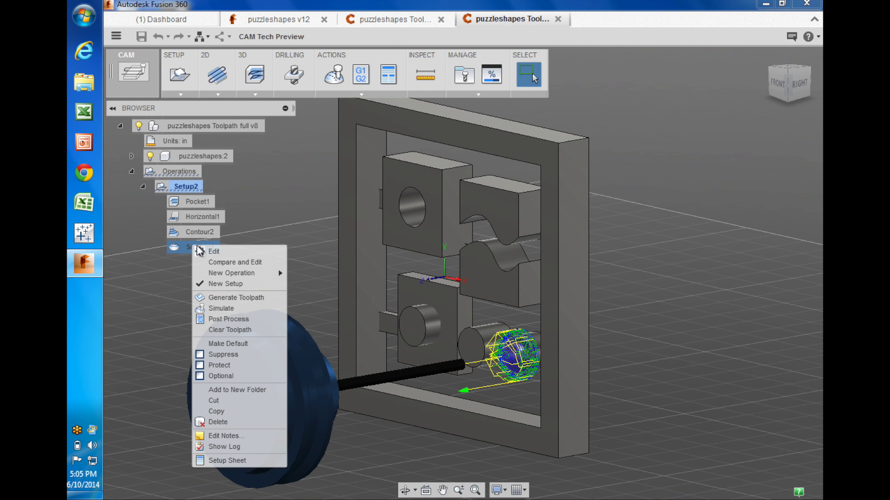
pyautogui.click(201, 252)
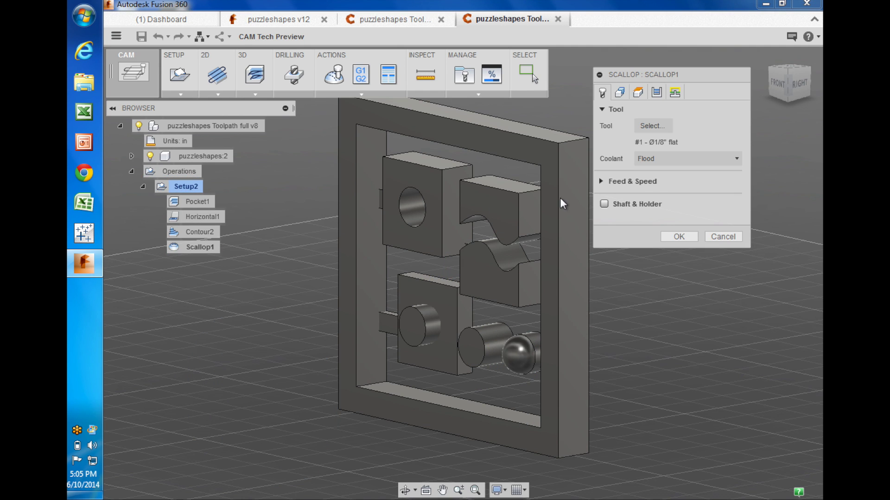
pyautogui.click(654, 94)
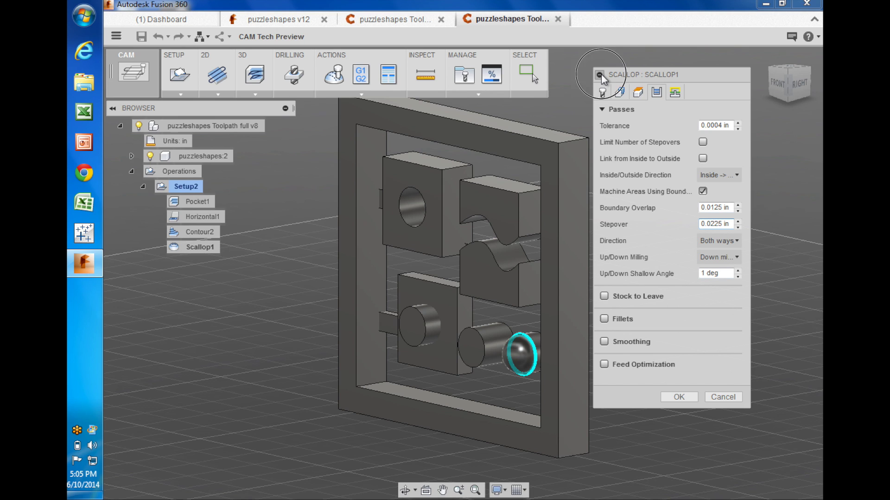
pyautogui.click(599, 75)
# From the front view, show Horizontal1, Contour2 and Pocket1 again, then select Setup2
pyautogui.click(799, 83)
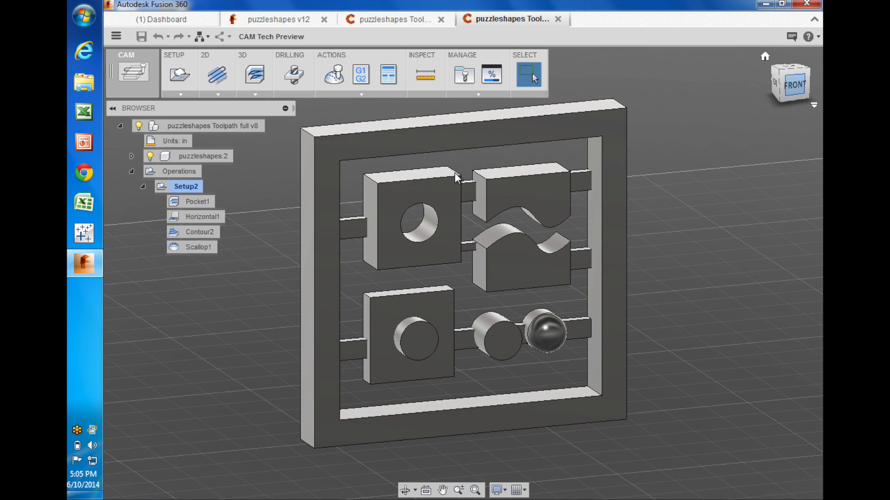
pyautogui.click(207, 216)
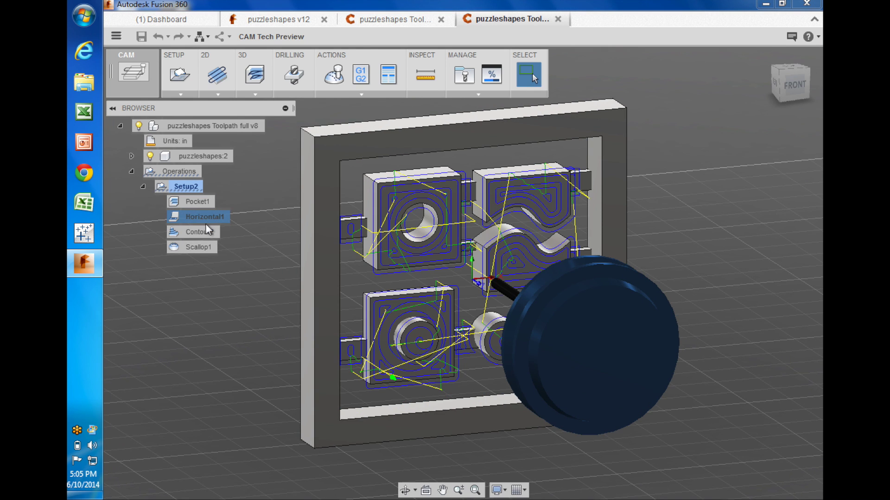
pyautogui.click(202, 235)
pyautogui.click(203, 220)
pyautogui.click(199, 202)
pyautogui.click(187, 185)
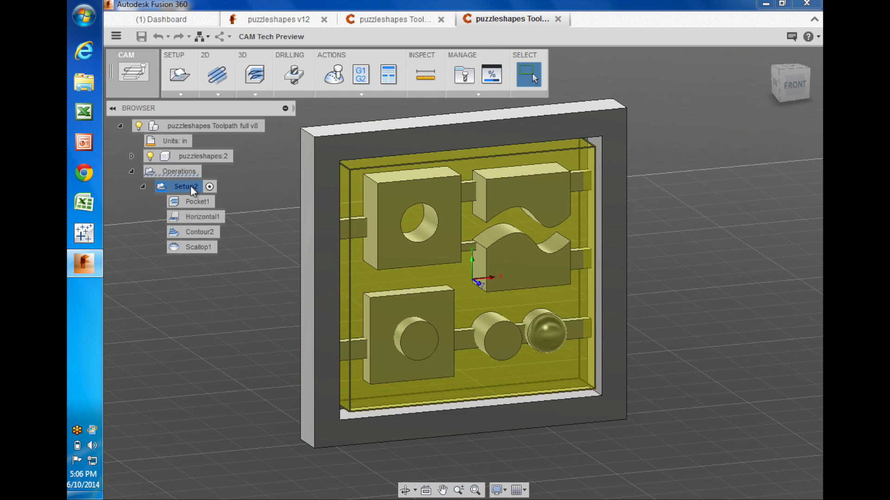
# Post Setup2 with grbl.cps Generic Grbl to 1001.nc, replacing the existing file
pyautogui.rightClick(193, 191)
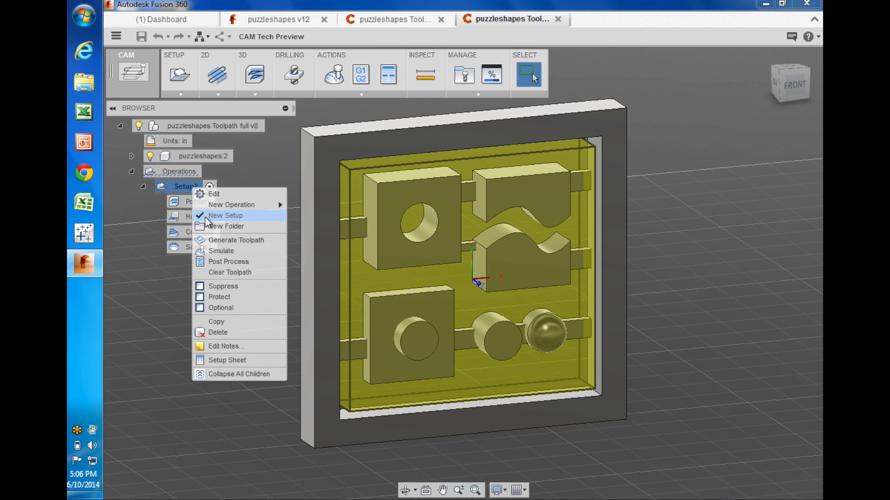
pyautogui.click(219, 266)
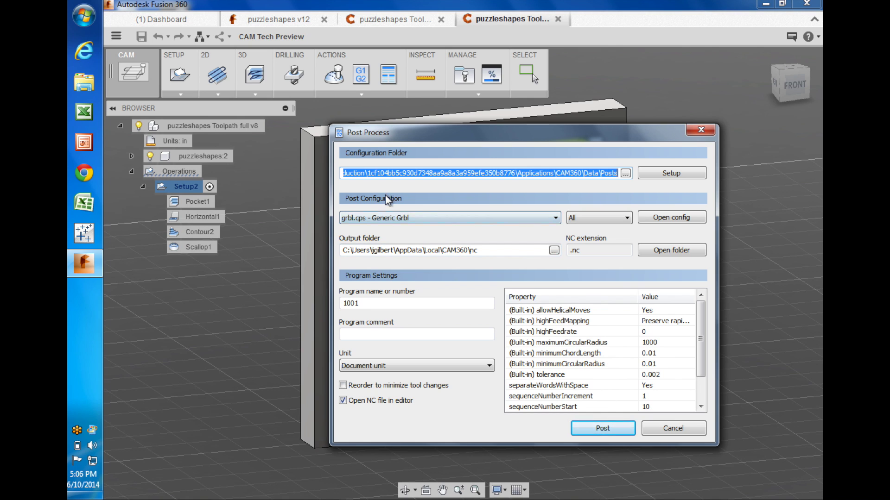
pyautogui.click(388, 212)
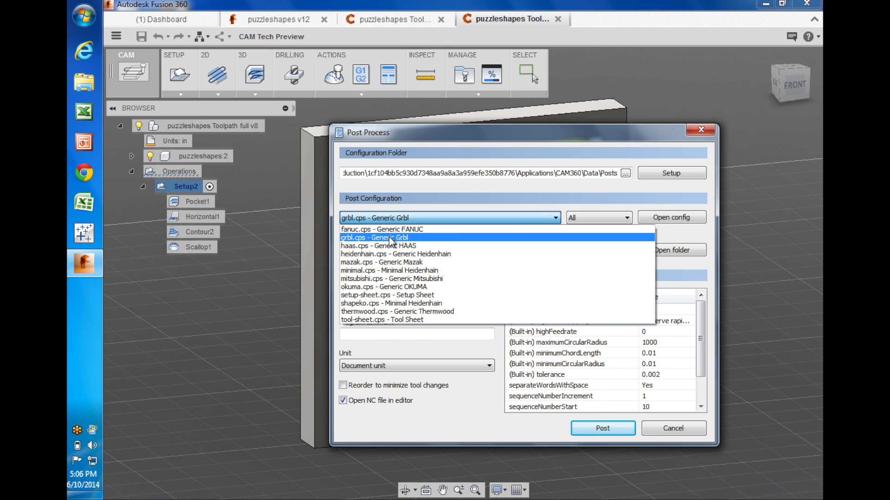
pyautogui.click(389, 238)
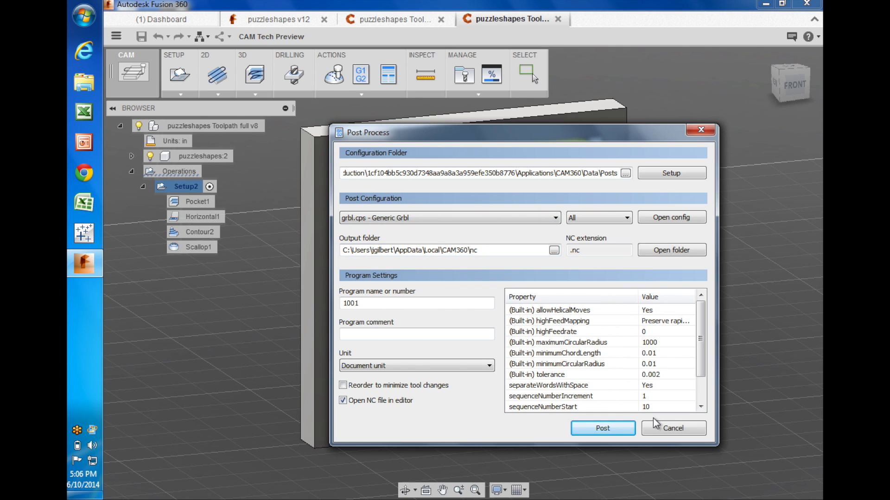
pyautogui.click(608, 431)
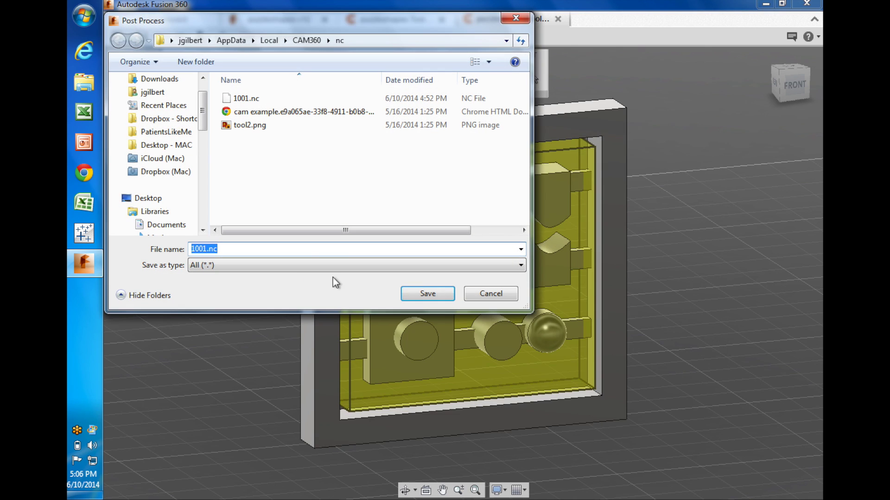
pyautogui.click(424, 294)
pyautogui.click(506, 256)
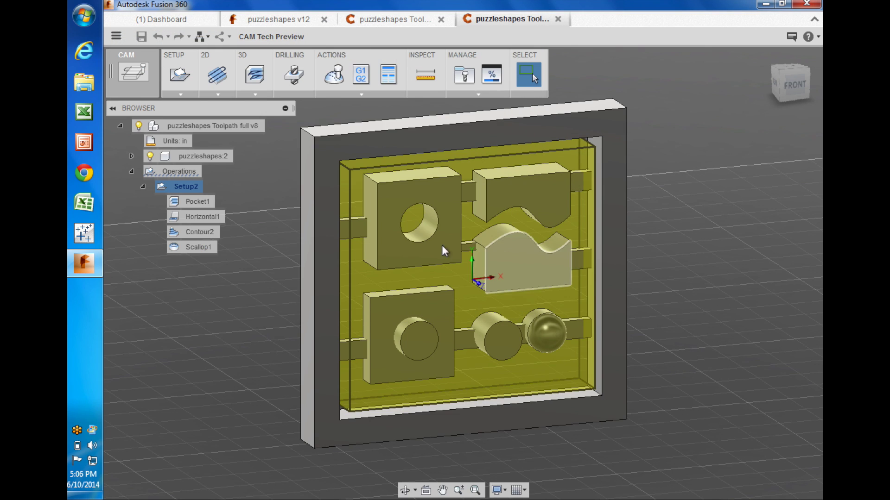
pyautogui.scroll(-2, 375, 153)
pyautogui.scroll(-2, 373, 142)
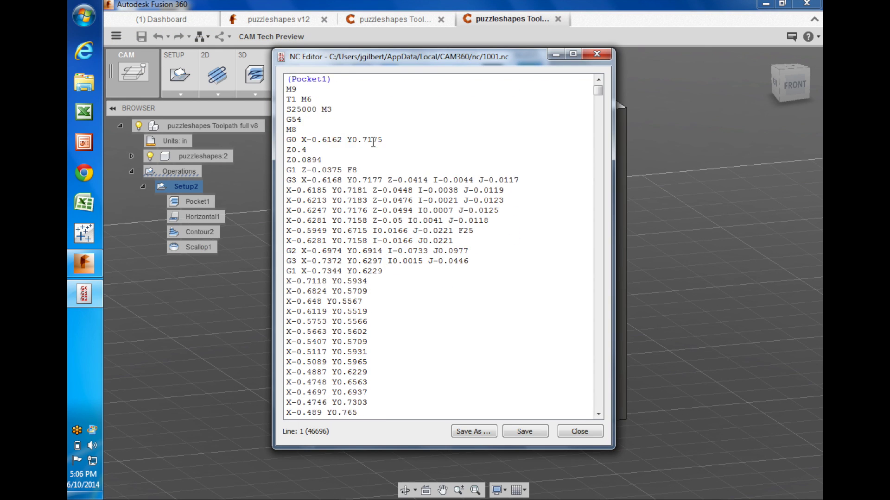
pyautogui.scroll(-2, 373, 142)
pyautogui.moveTo(598, 91)
pyautogui.mouseDown()
pyautogui.moveTo(578, 382)
pyautogui.moveTo(593, 418)
pyautogui.mouseUp()
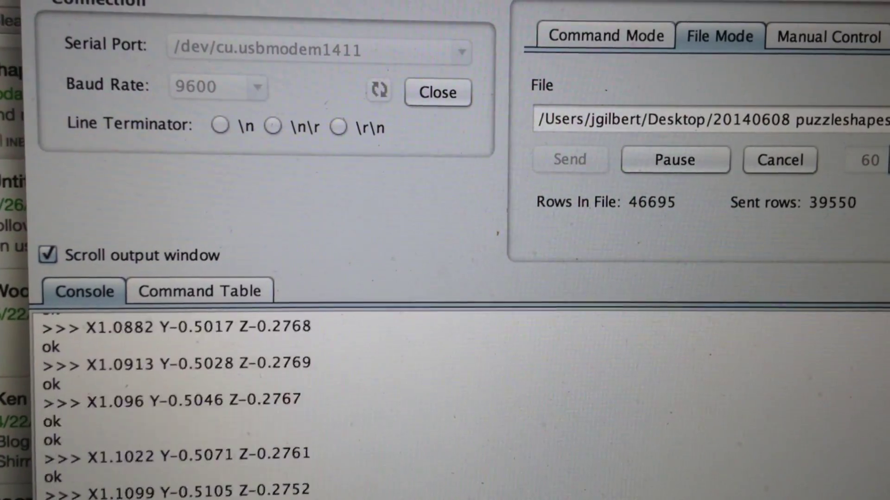